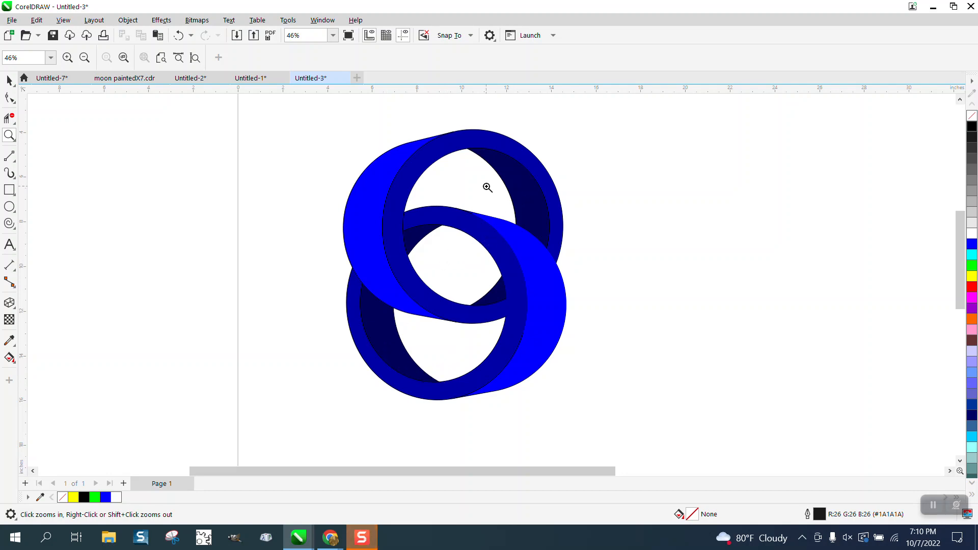
# Draw a circle about 8.88 inches across beside the blue rings and add a concentric copy about 7.29 inches across
pyautogui.scroll(-2, 486, 205)
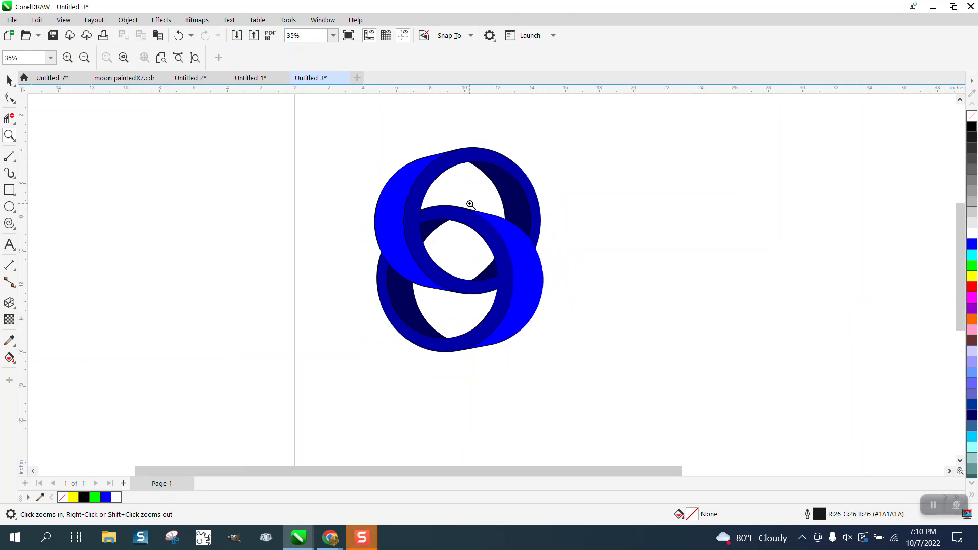
pyautogui.click(11, 208)
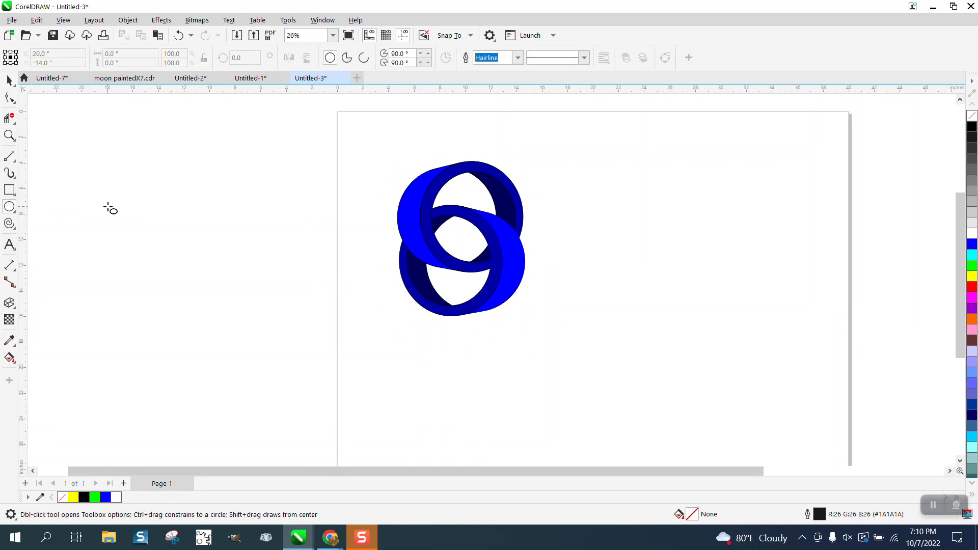
pyautogui.moveTo(769, 204)
pyautogui.mouseDown()
pyautogui.moveTo(699, 275)
pyautogui.moveTo(674, 320)
pyautogui.mouseUp()
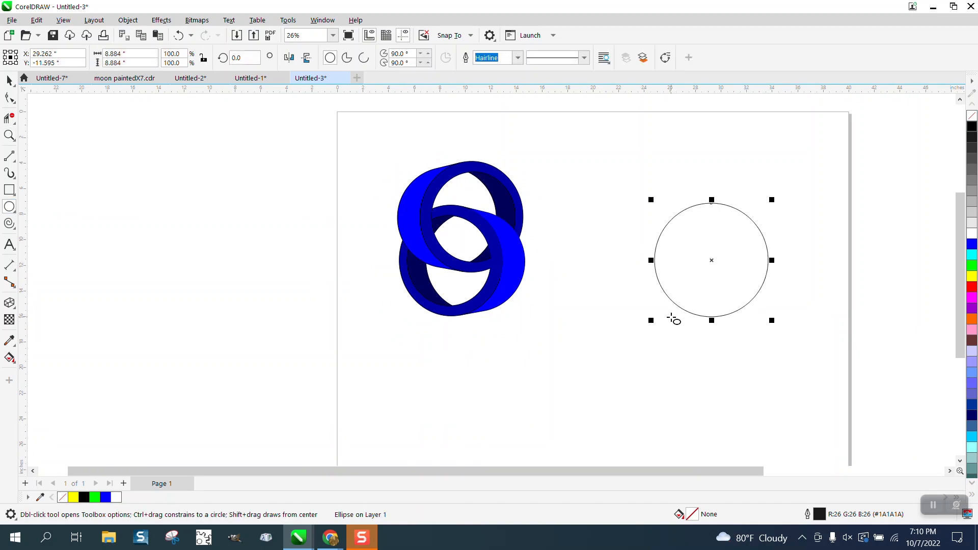
pyautogui.moveTo(773, 201); pyautogui.dragTo(767, 209)
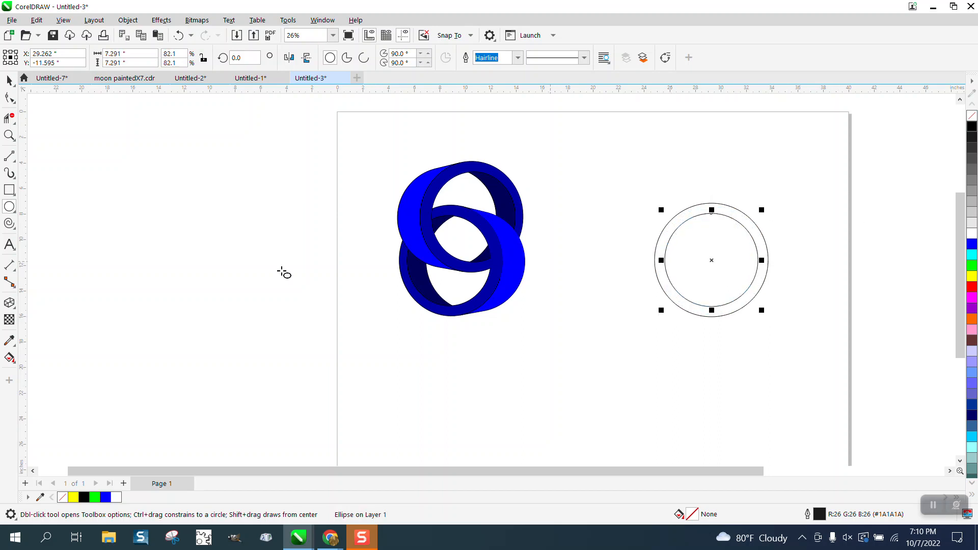
# Smart-fill the band between the two circles with yellow and move the filled ring off the page, beyond the blue rings
pyautogui.click(13, 358)
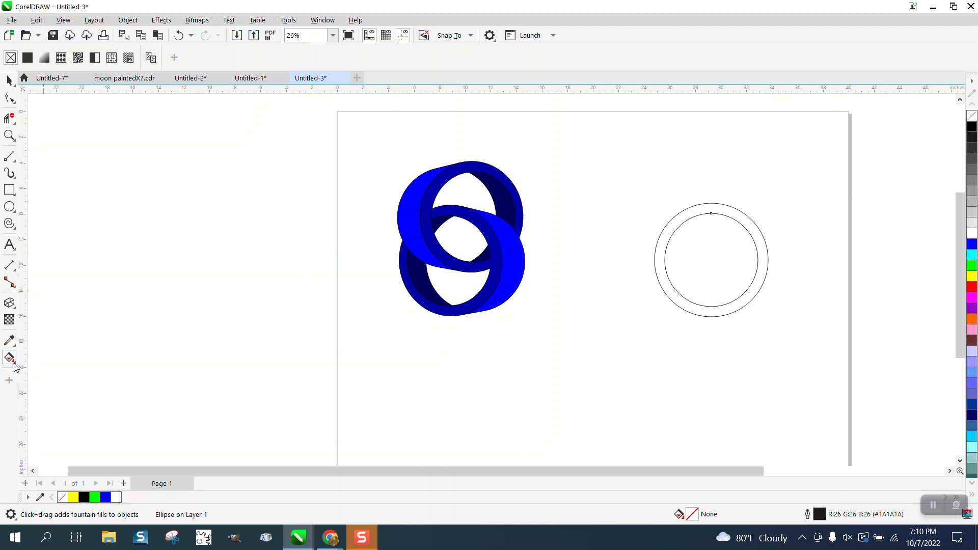
pyautogui.click(15, 365)
pyautogui.click(55, 376)
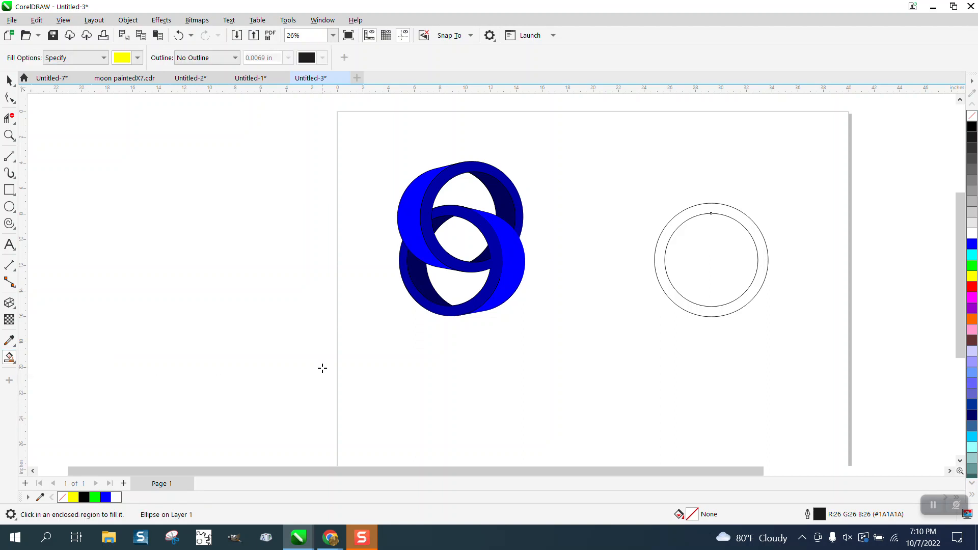
pyautogui.click(672, 298)
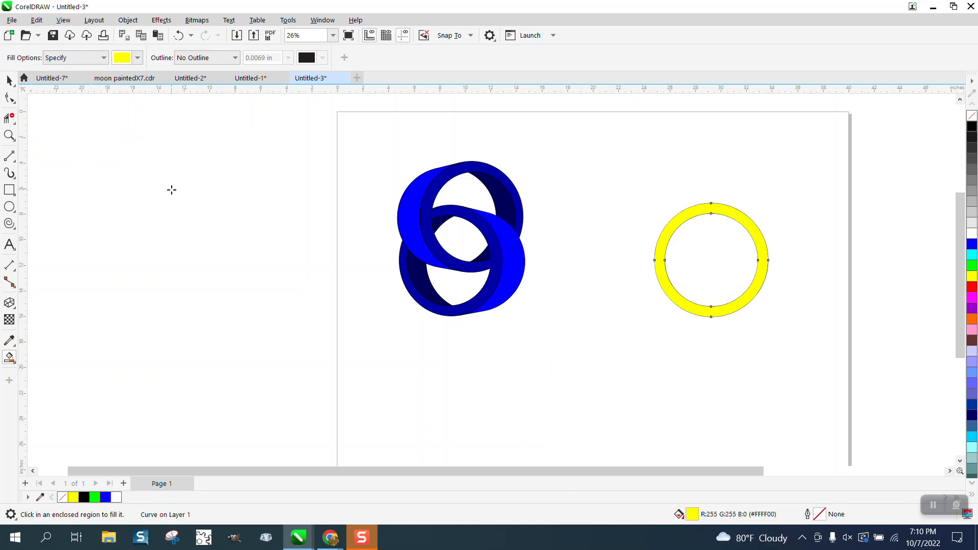
pyautogui.click(9, 80)
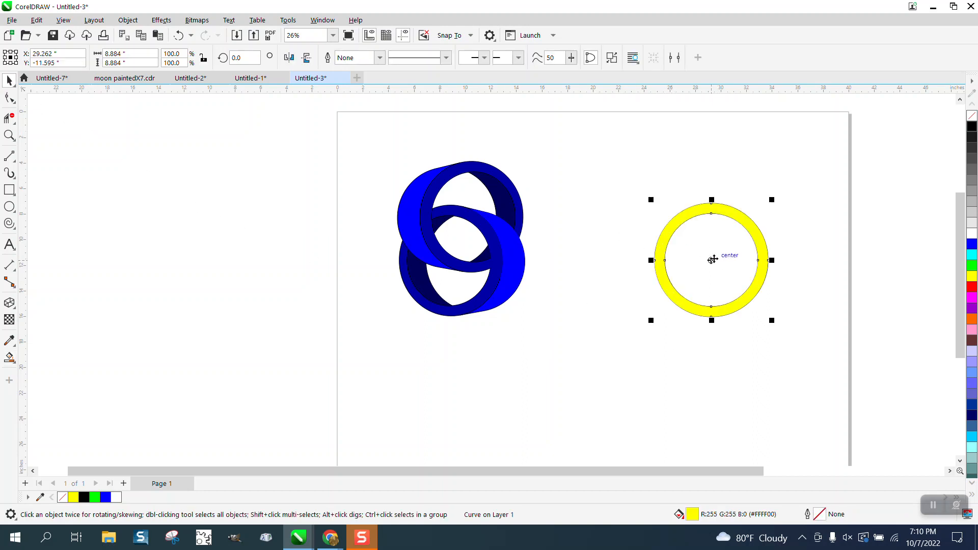
pyautogui.moveTo(716, 260); pyautogui.dragTo(218, 247)
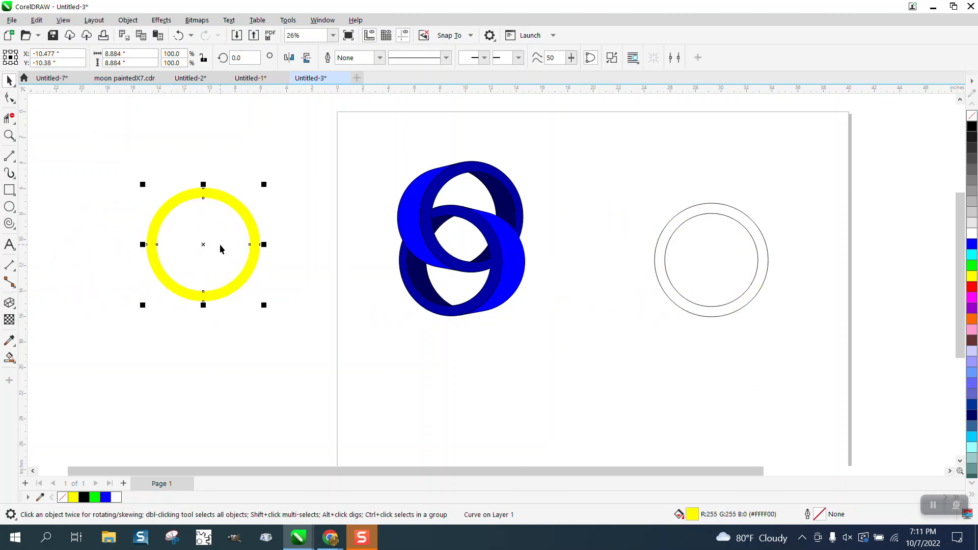
# Extrude the yellow ring toward its left side with a depth of 8 and rotate the extrusion in 3D to an oblique view
pyautogui.click(10, 302)
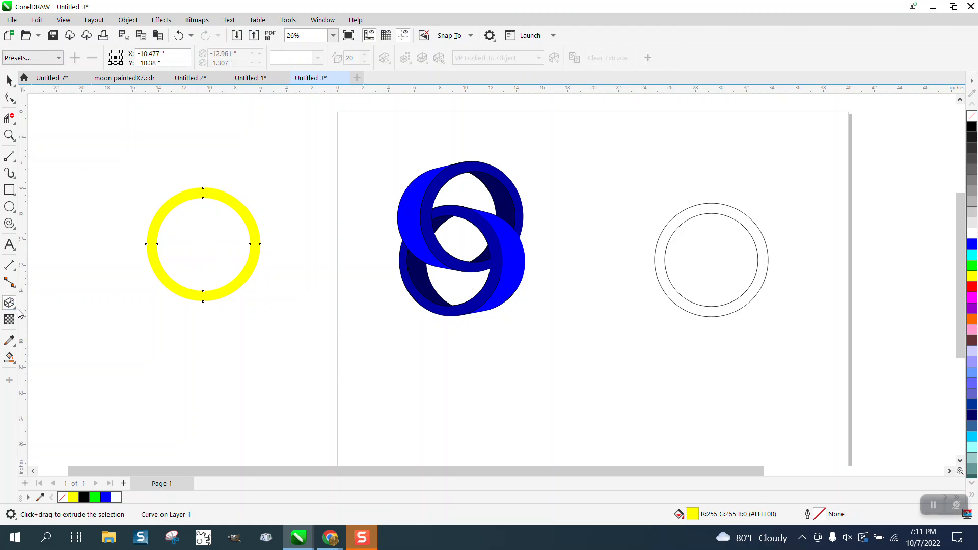
pyautogui.moveTo(155, 256); pyautogui.dragTo(122, 252)
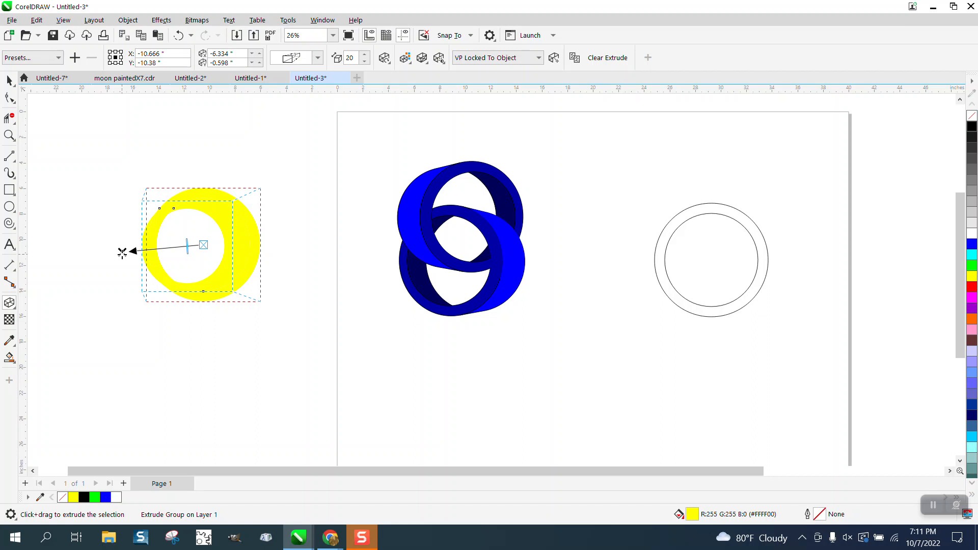
pyautogui.click(385, 59)
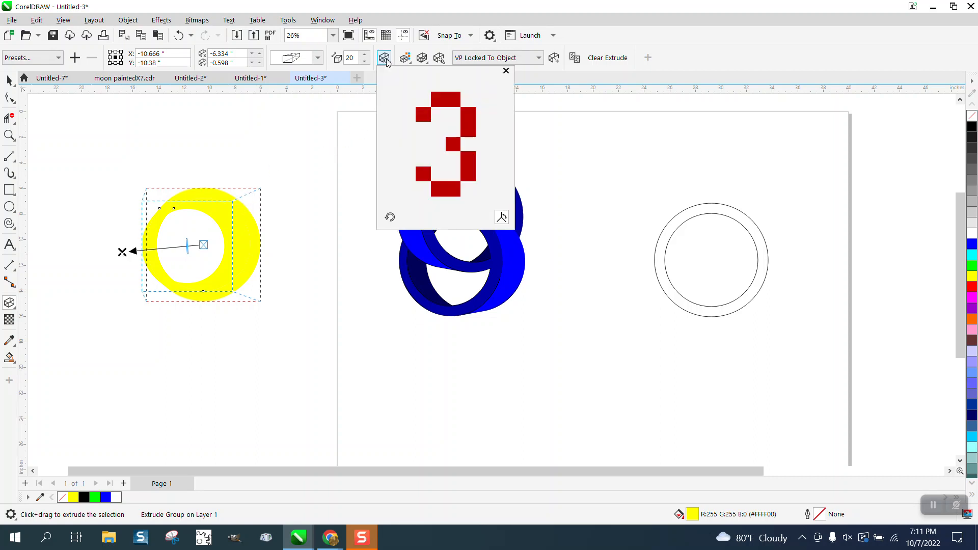
pyautogui.moveTo(457, 141)
pyautogui.mouseDown()
pyautogui.moveTo(469, 136)
pyautogui.moveTo(468, 146)
pyautogui.mouseUp()
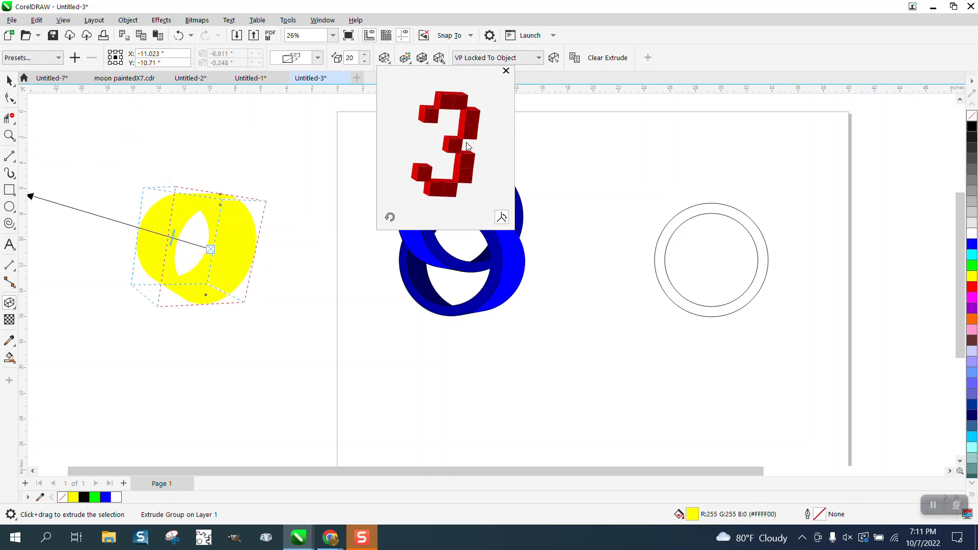
pyautogui.click(172, 237)
pyautogui.moveTo(173, 238); pyautogui.dragTo(189, 240)
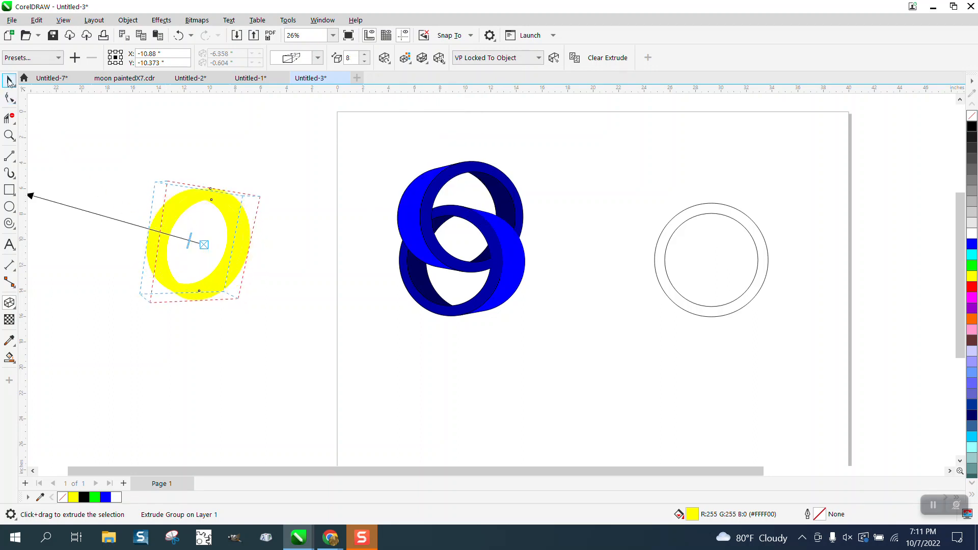
# Remove the extruded ring's fill and give it a black outline
pyautogui.click(8, 80)
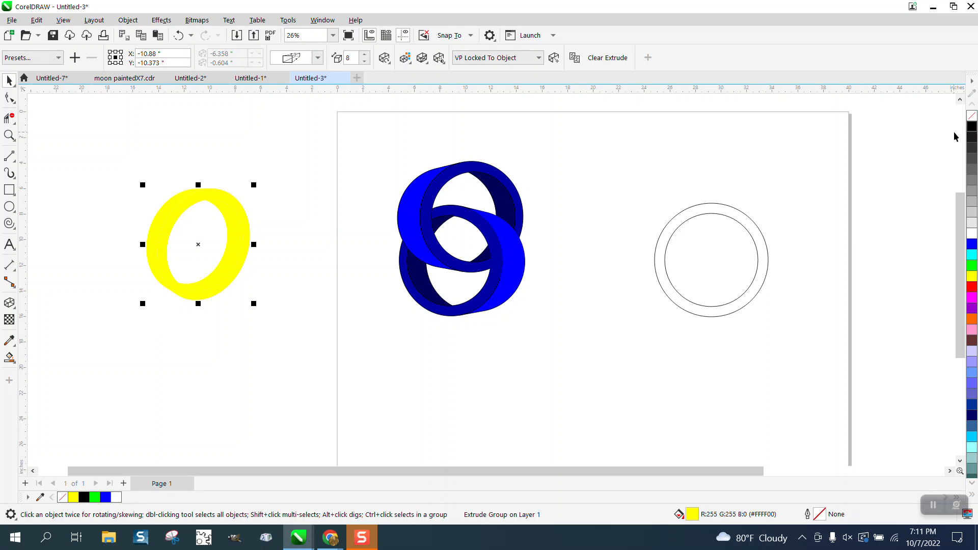
pyautogui.click(972, 116)
pyautogui.rightClick(972, 126)
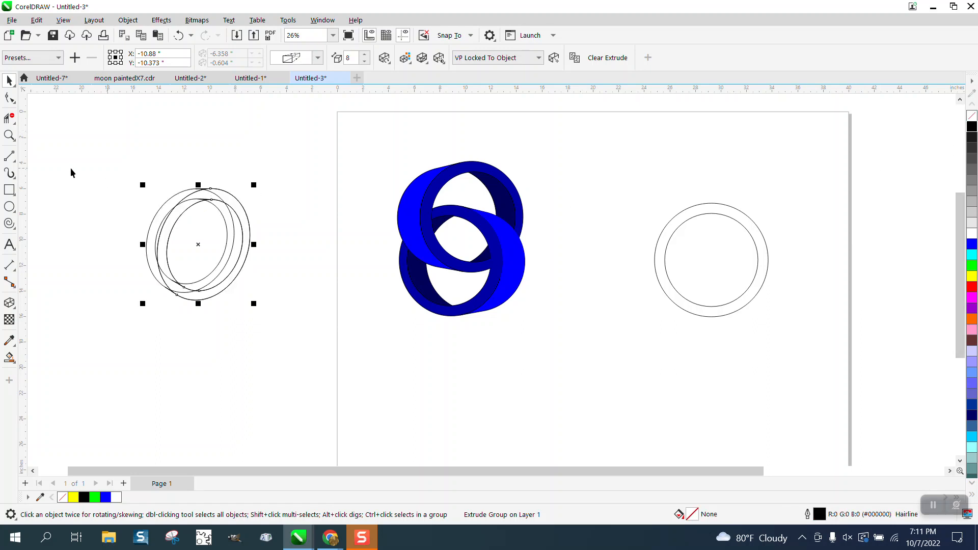
# Break the extruded ring group apart into separate objects
pyautogui.click(9, 135)
pyautogui.moveTo(131, 159); pyautogui.dragTo(339, 324)
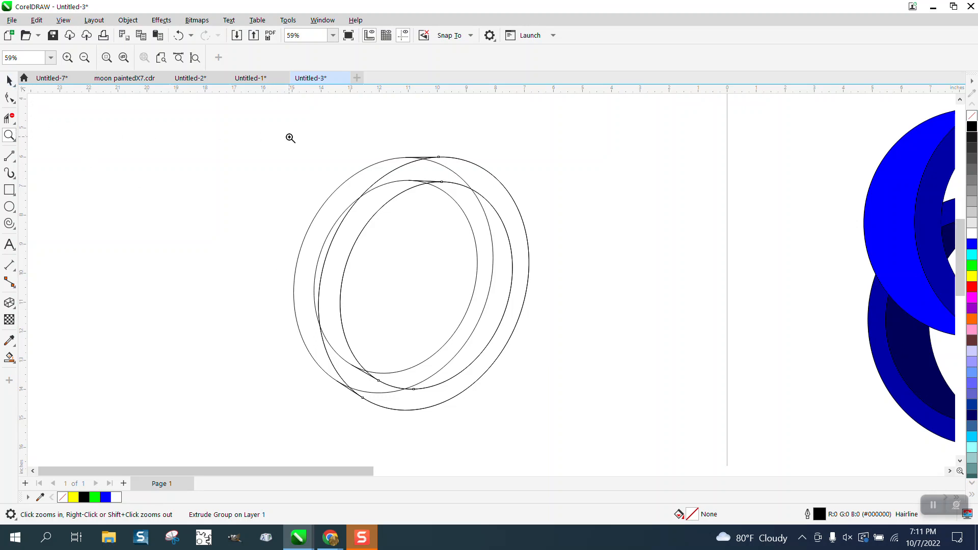
pyautogui.moveTo(285, 136); pyautogui.dragTo(567, 411)
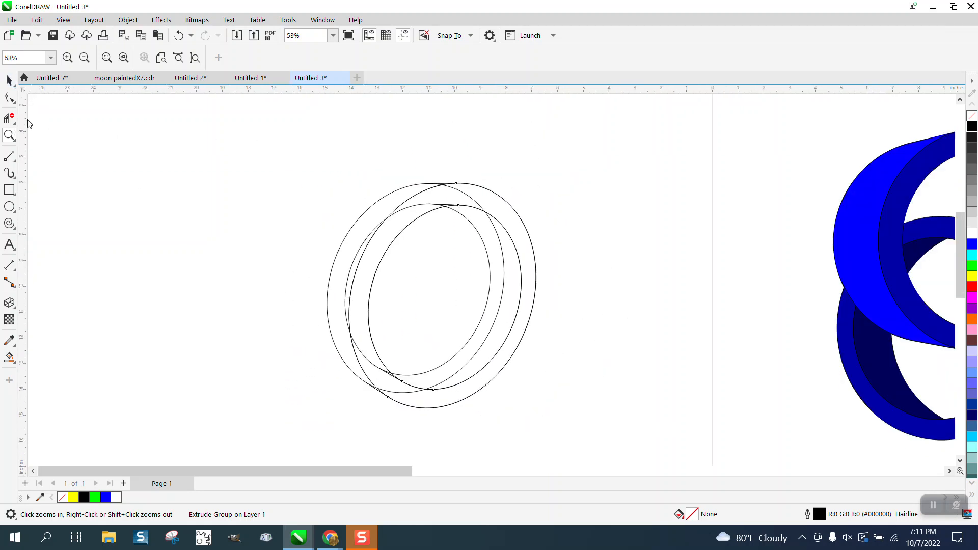
pyautogui.click(9, 80)
pyautogui.moveTo(286, 140); pyautogui.dragTo(650, 438)
pyautogui.click(128, 20)
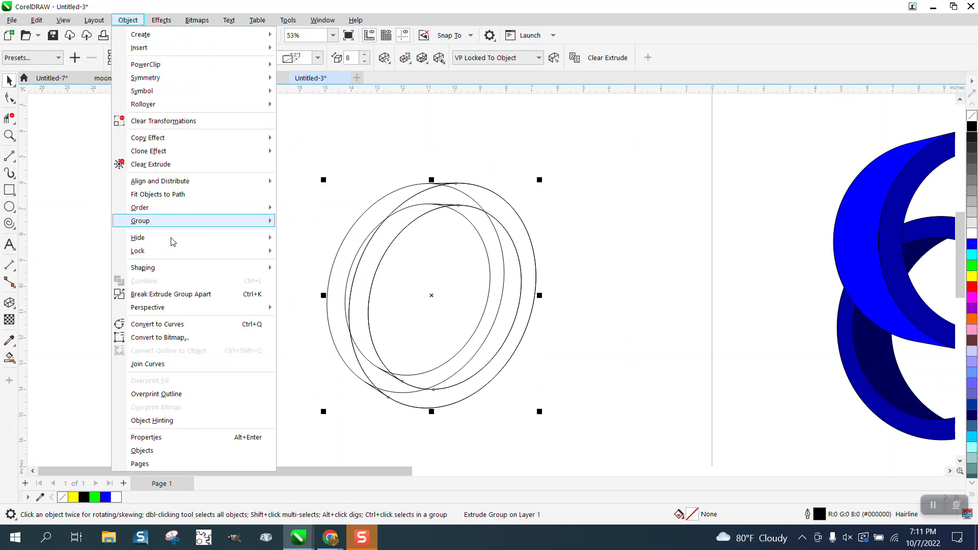
pyautogui.click(178, 294)
# Delete the hidden back-edge segments that cross the ring's front face and opening with Virtual Segment Delete
pyautogui.click(9, 118)
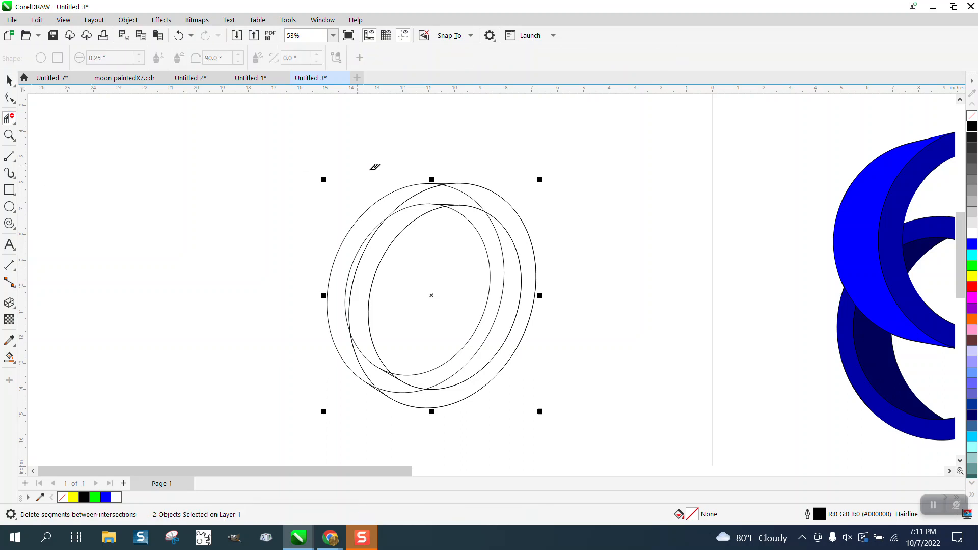
pyautogui.click(458, 185)
pyautogui.click(470, 220)
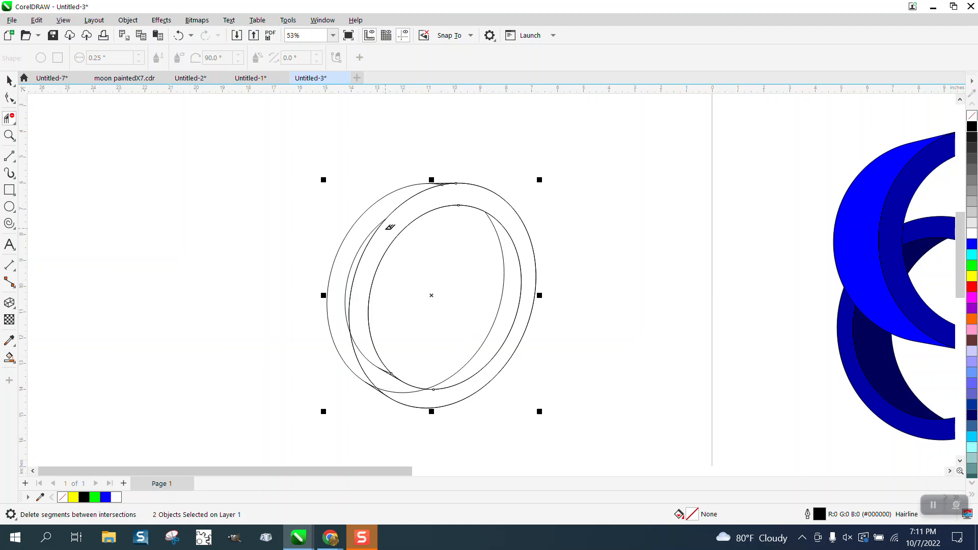
pyautogui.click(371, 232)
pyautogui.click(391, 372)
pyautogui.click(406, 388)
# Delete the small leftover segment inside the lower-left tangent edge of the ring
pyautogui.press('z')
pyautogui.moveTo(300, 329); pyautogui.dragTo(477, 444)
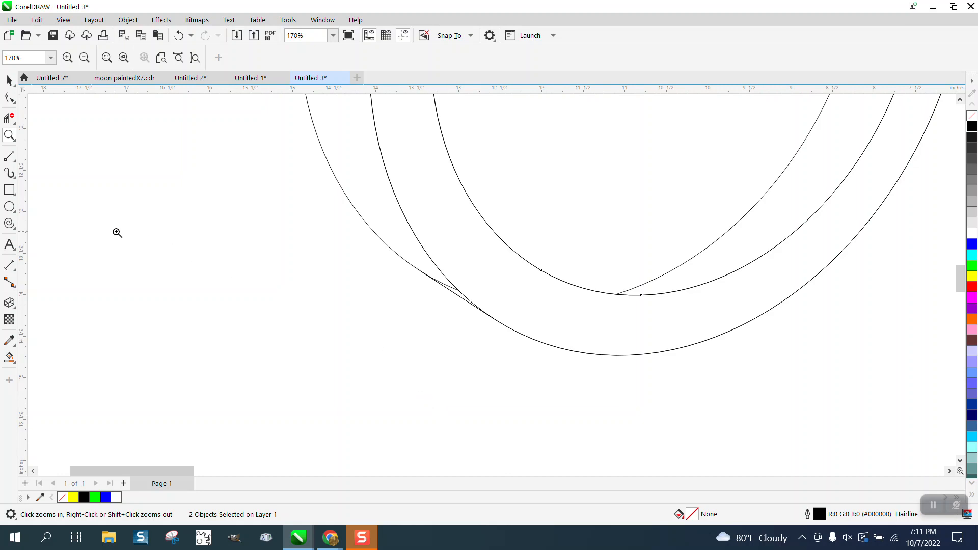
pyautogui.click(9, 118)
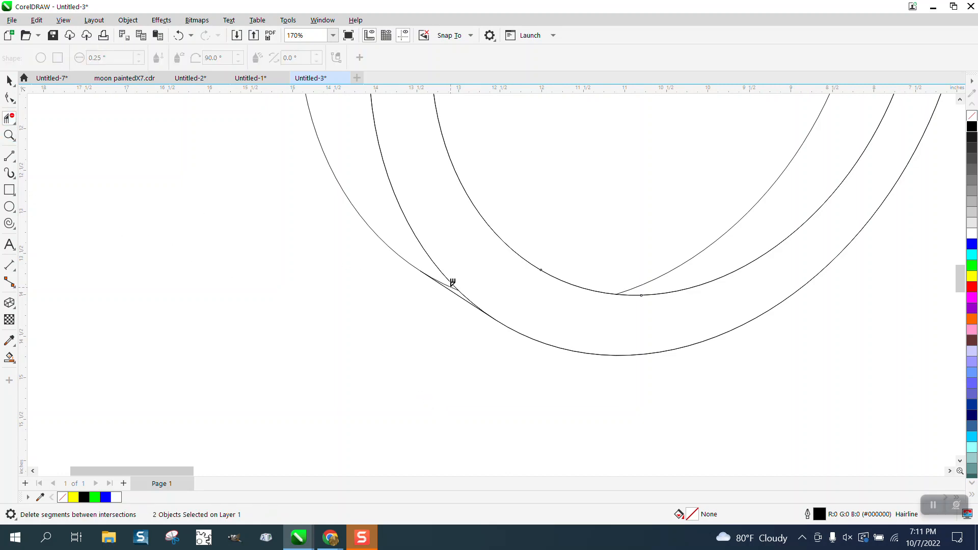
pyautogui.click(452, 282)
pyautogui.scroll(-2, 291, 321)
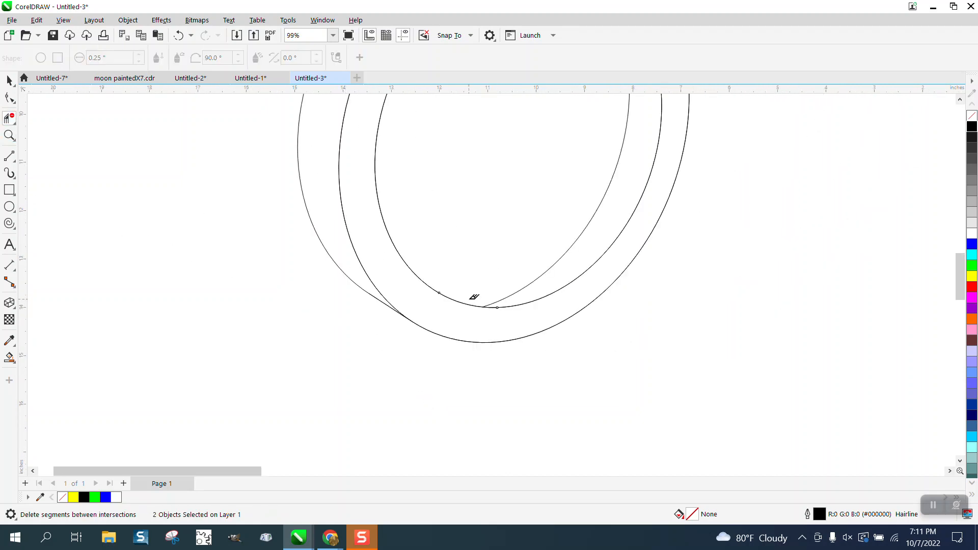
pyautogui.scroll(-3, 474, 296)
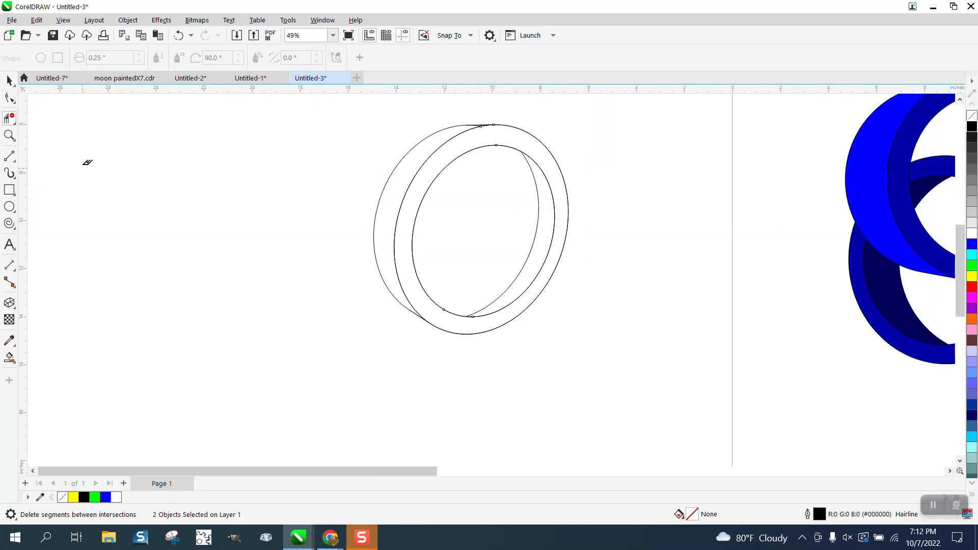
# Delete the small leftover segment beneath the top tangent edge of the ring
pyautogui.click(9, 135)
pyautogui.moveTo(454, 116); pyautogui.dragTo(554, 151)
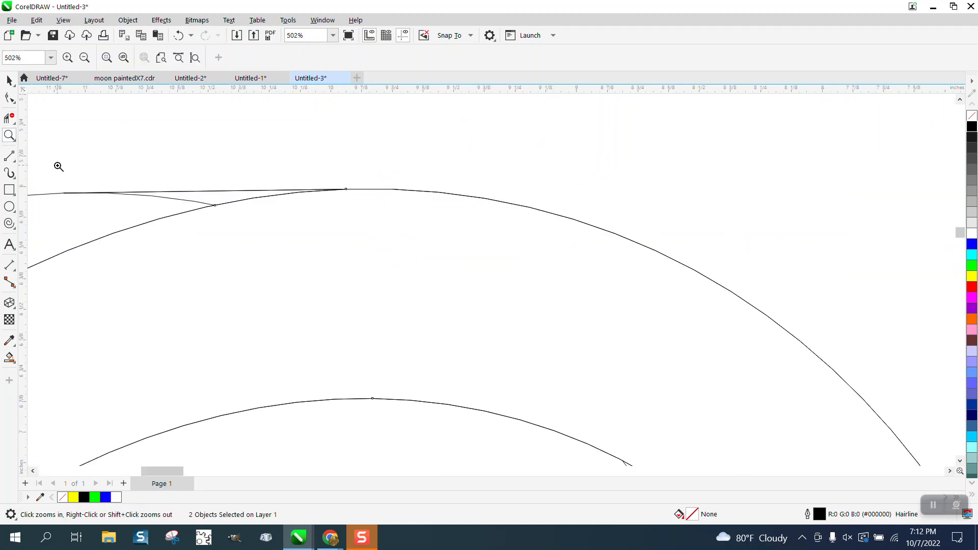
pyautogui.click(10, 118)
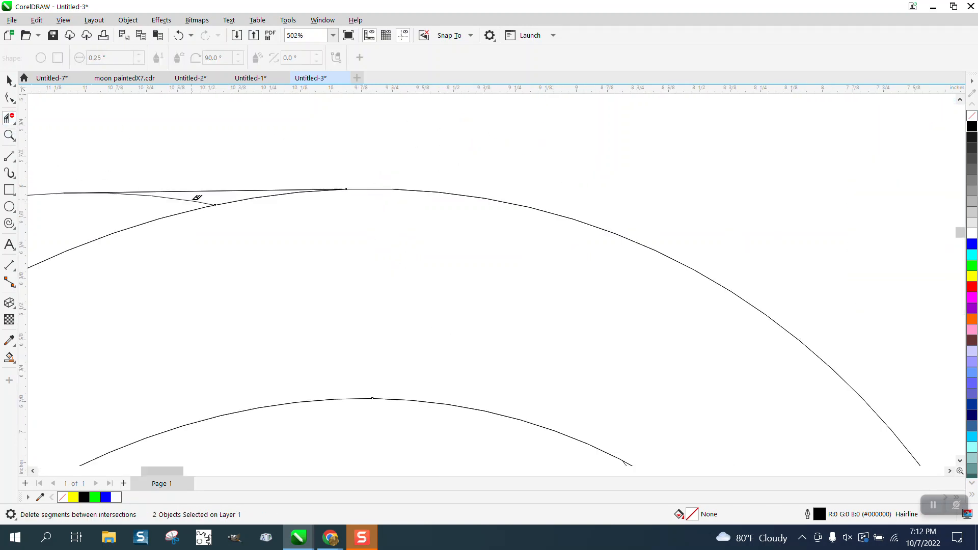
pyautogui.click(193, 198)
pyautogui.scroll(-5, 244, 194)
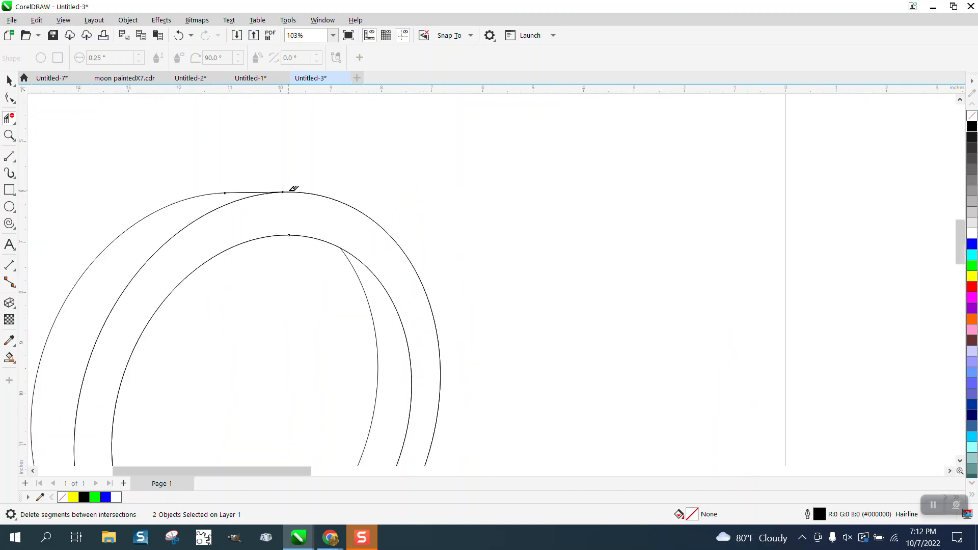
pyautogui.scroll(-2, 293, 188)
pyautogui.scroll(-1, 305, 175)
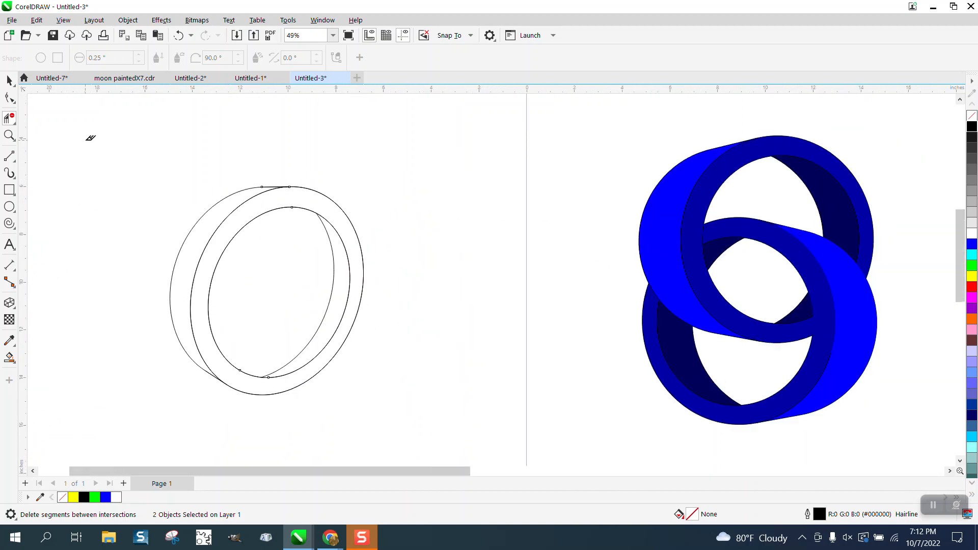
# Deselect the ring and set the nudge distance to 10 inches
pyautogui.press('space')
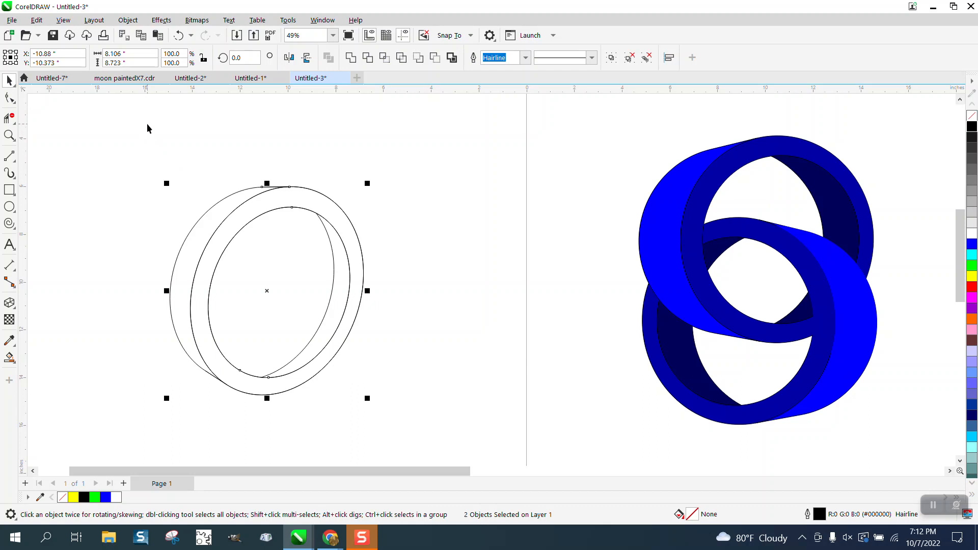
pyautogui.click(159, 125)
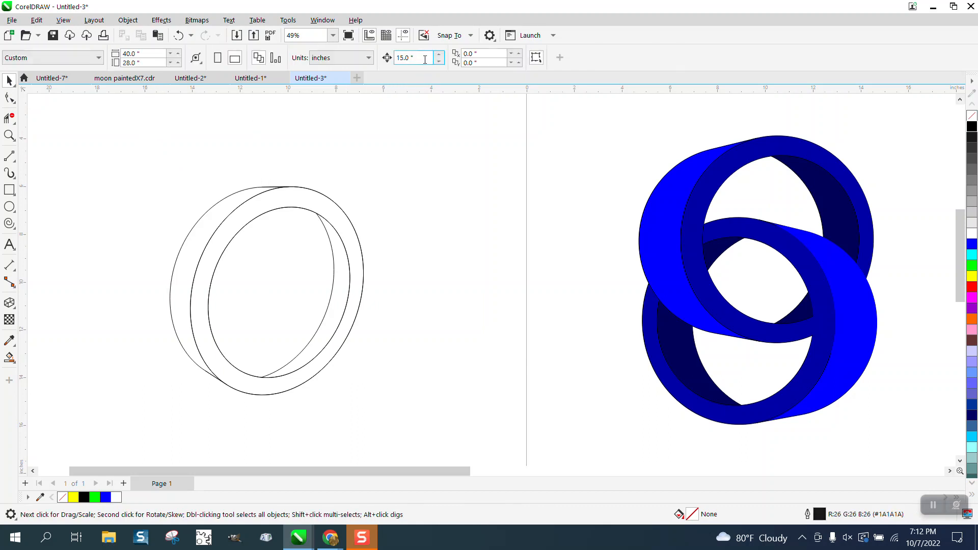
pyautogui.moveTo(424, 60); pyautogui.dragTo(385, 61)
pyautogui.write('1')
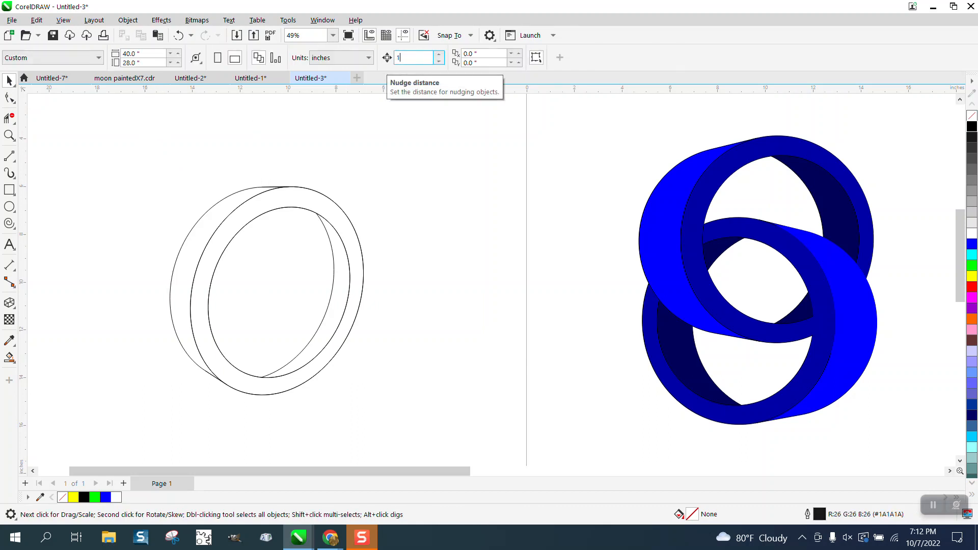
pyautogui.write('0')
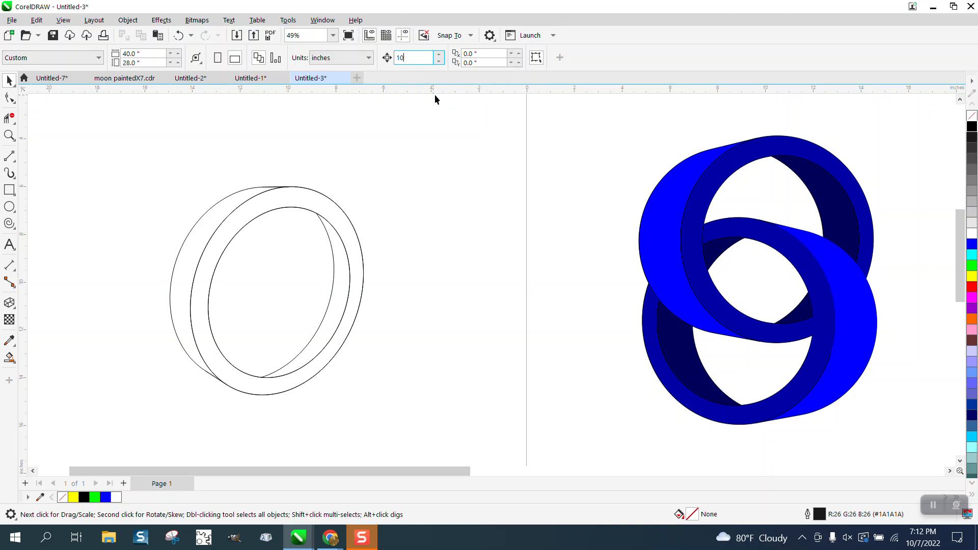
# Duplicate the whole ring outline and nudge the copy 10 inches to the right
pyautogui.moveTo(162, 184)
pyautogui.mouseDown()
pyautogui.moveTo(479, 442)
pyautogui.moveTo(544, 459)
pyautogui.mouseUp()
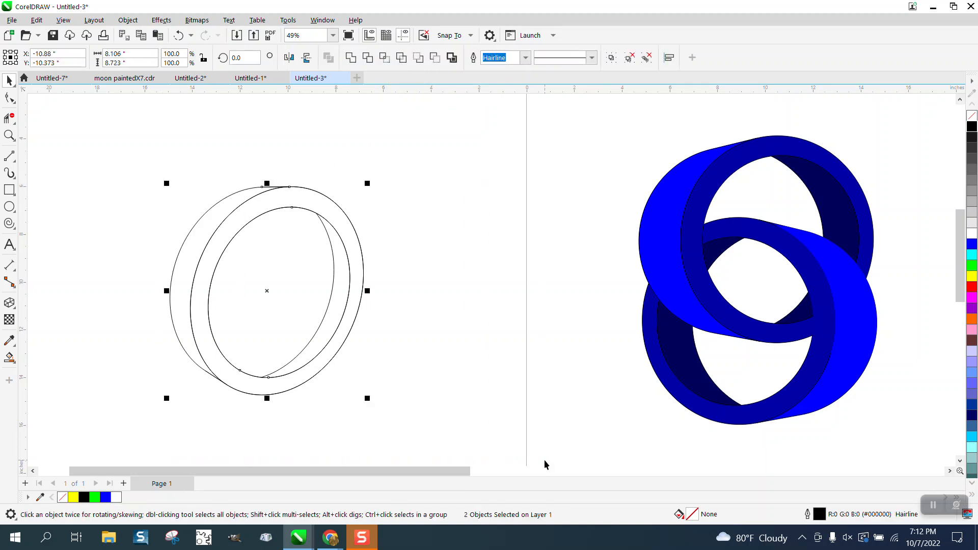
pyautogui.press('KP_Add')
pyautogui.press('Right')
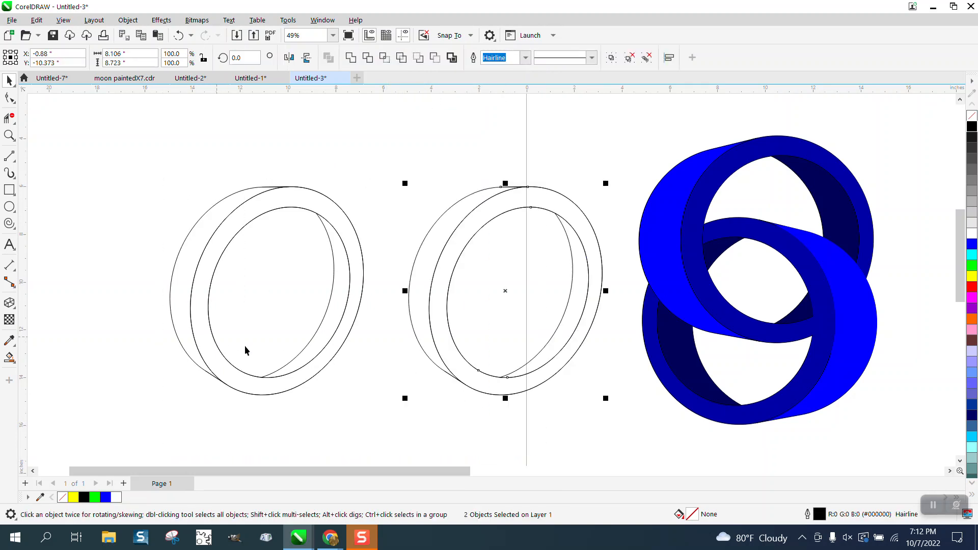
# Draw a rectangle about 9.6 by 11.3 inches enclosing the leftmost ring outline
pyautogui.scroll(-2, 288, 360)
pyautogui.click(10, 189)
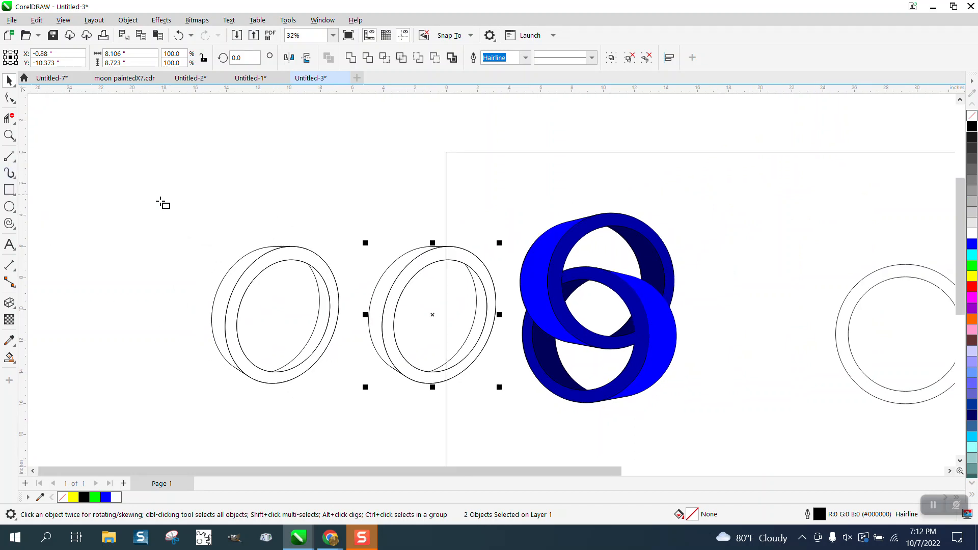
pyautogui.moveTo(199, 219); pyautogui.dragTo(350, 397)
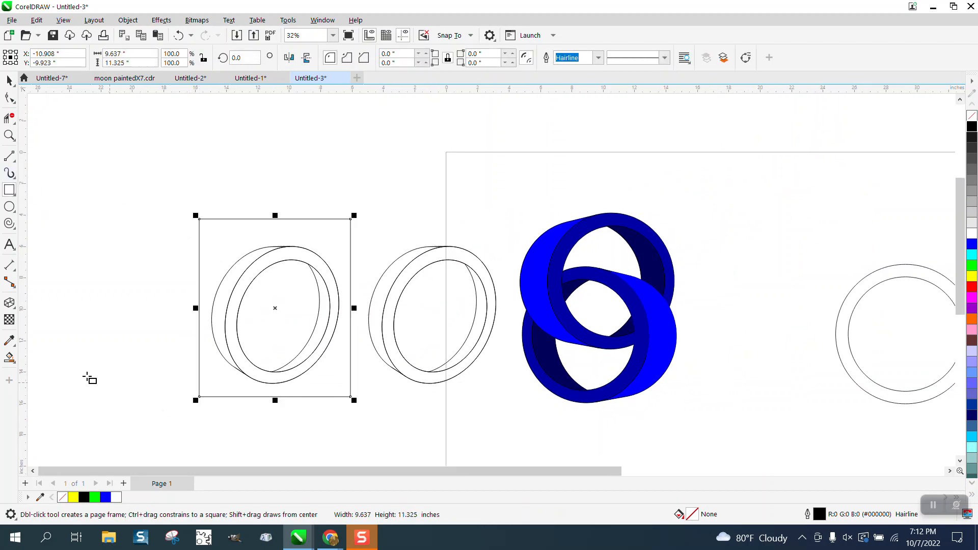
# Smart-fill the outer side, front face and inner side of the enclosed ring in yellow, nudging each filled piece 10 inches left
pyautogui.click(9, 357)
pyautogui.click(220, 336)
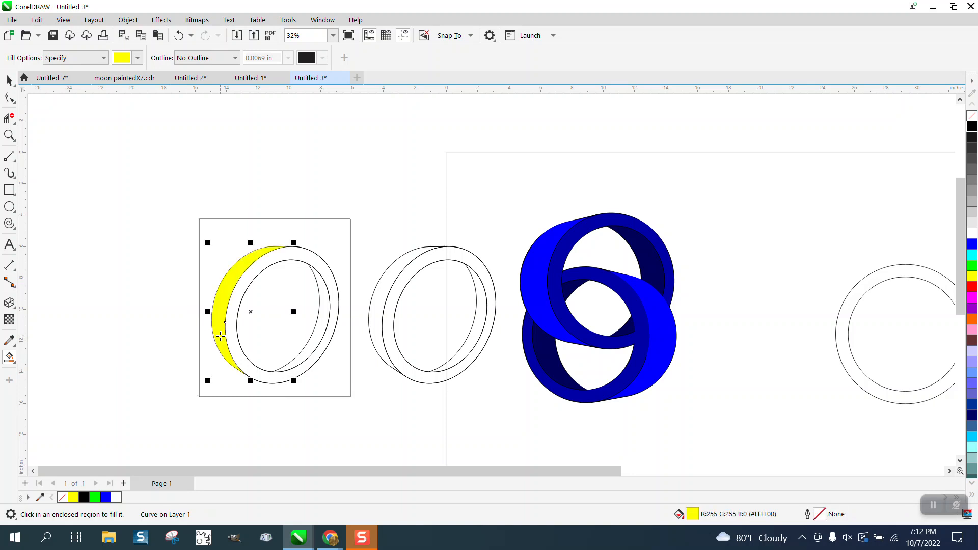
pyautogui.press('Left')
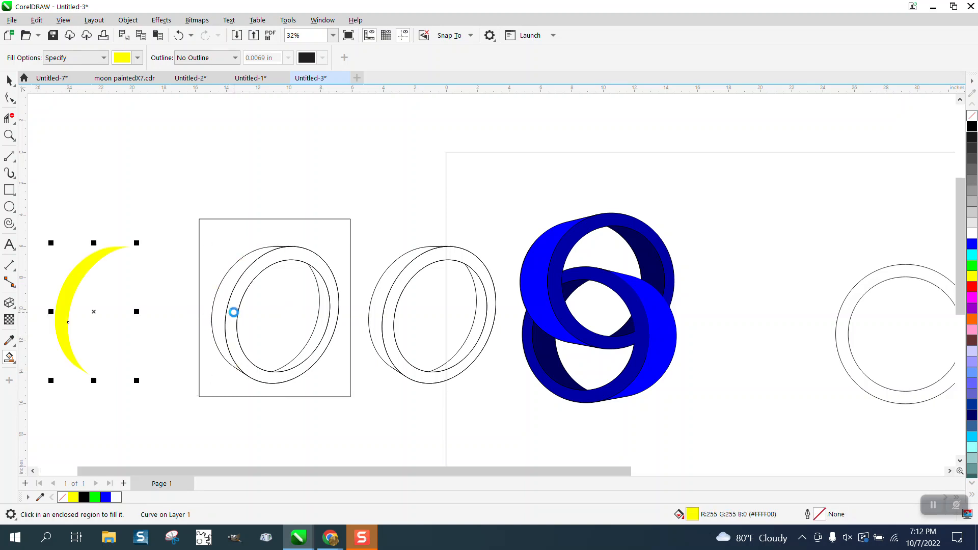
pyautogui.click(231, 312)
pyautogui.press('Left')
pyautogui.click(320, 307)
pyautogui.press('Left')
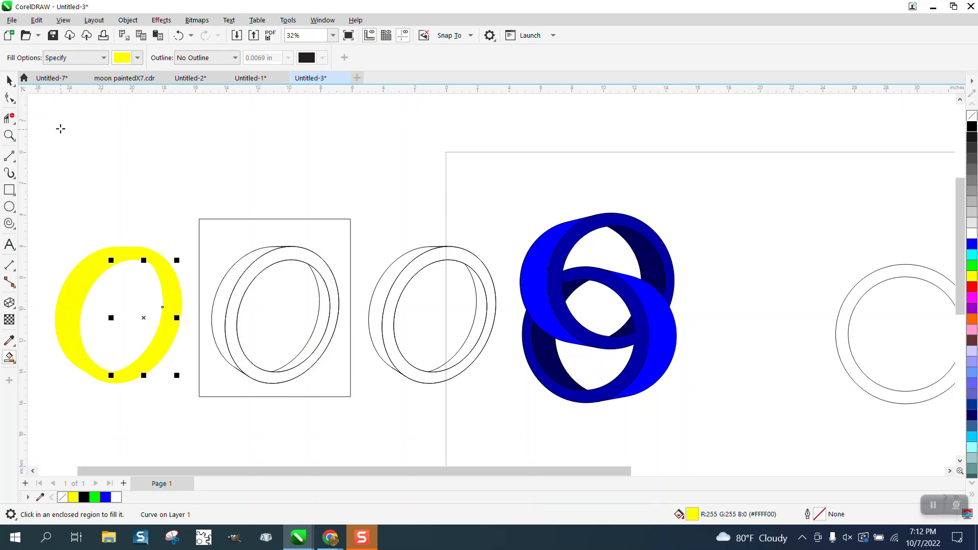
# Select the front face of the yellow filled ring
pyautogui.click(10, 79)
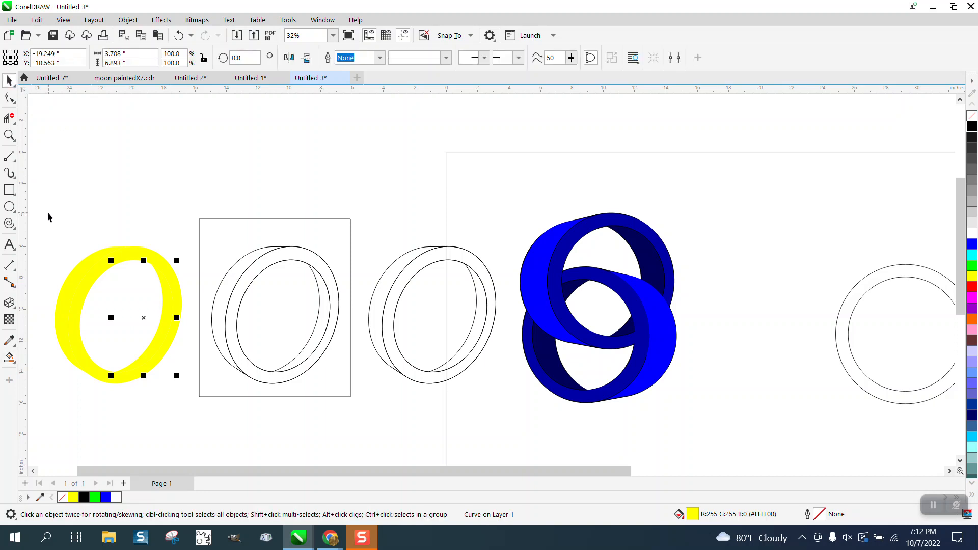
pyautogui.moveTo(49, 217); pyautogui.dragTo(199, 394)
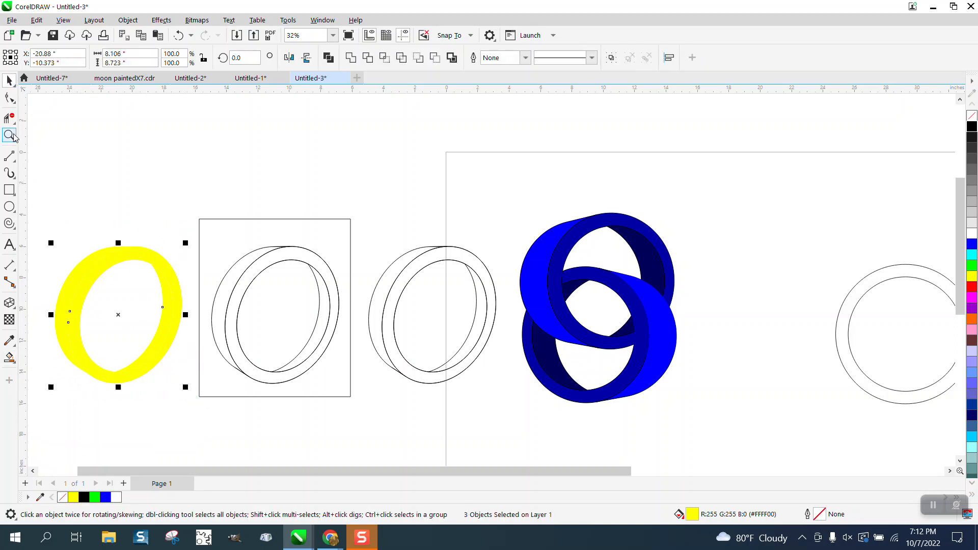
pyautogui.click(9, 135)
pyautogui.moveTo(37, 222); pyautogui.dragTo(220, 390)
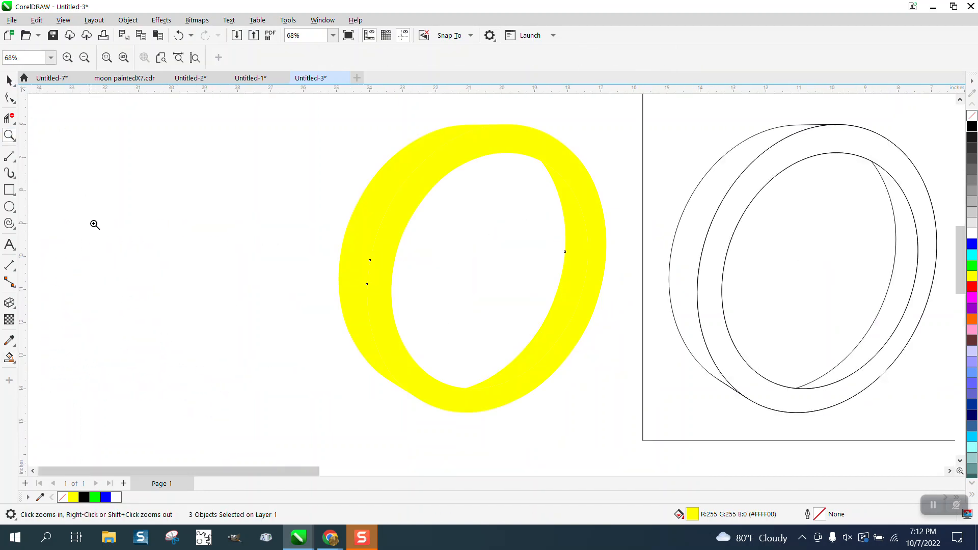
pyautogui.click(7, 81)
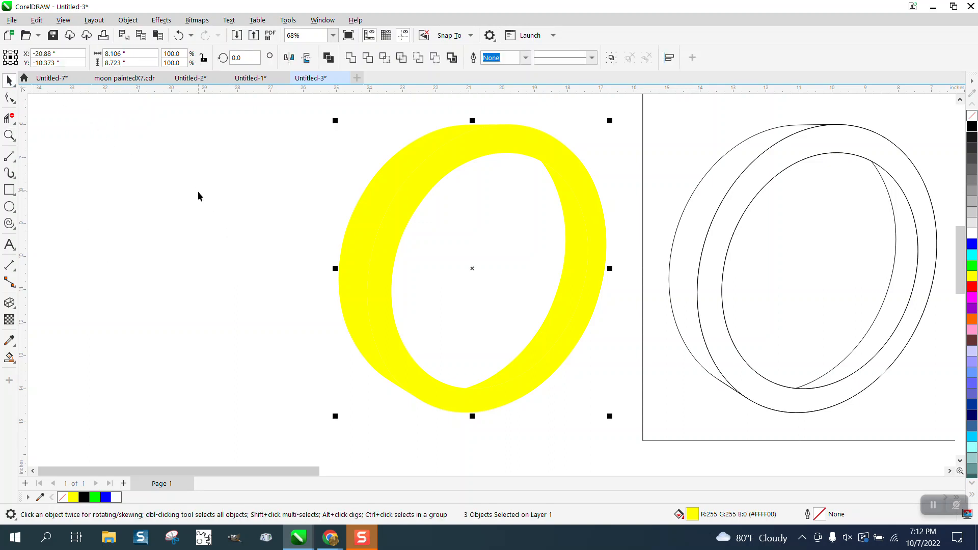
pyautogui.click(542, 192)
pyautogui.click(583, 173)
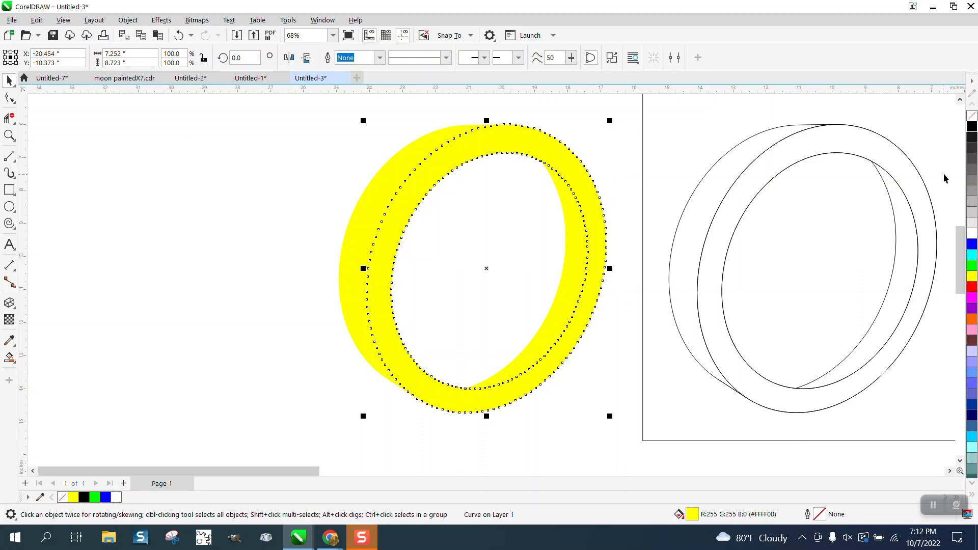
pyautogui.click(973, 128)
pyautogui.rightClick(973, 130)
pyautogui.click(968, 162)
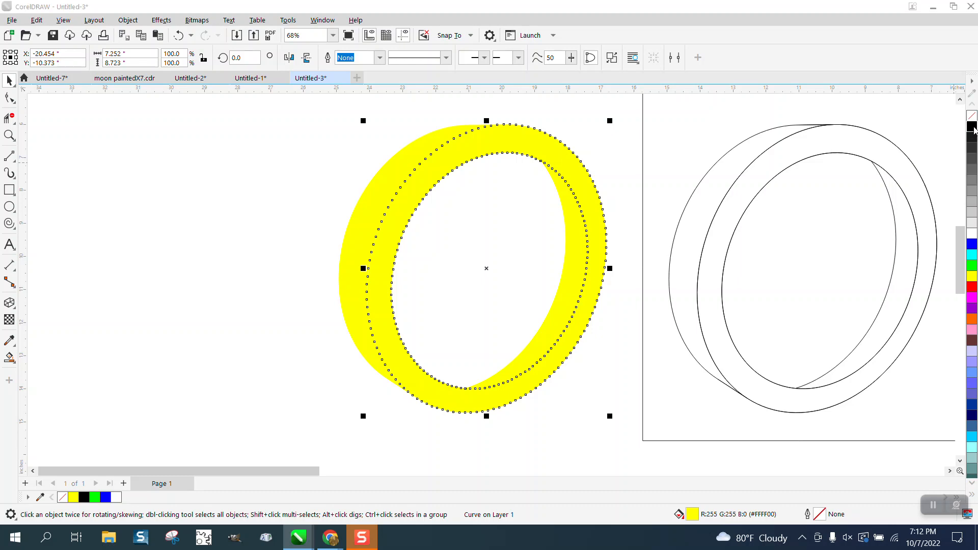
pyautogui.press('Return')
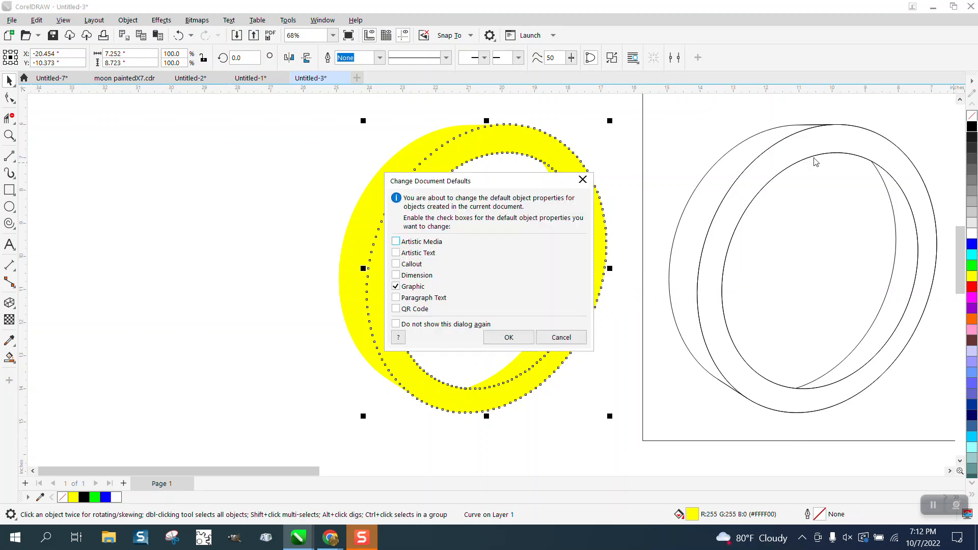
pyautogui.click(561, 337)
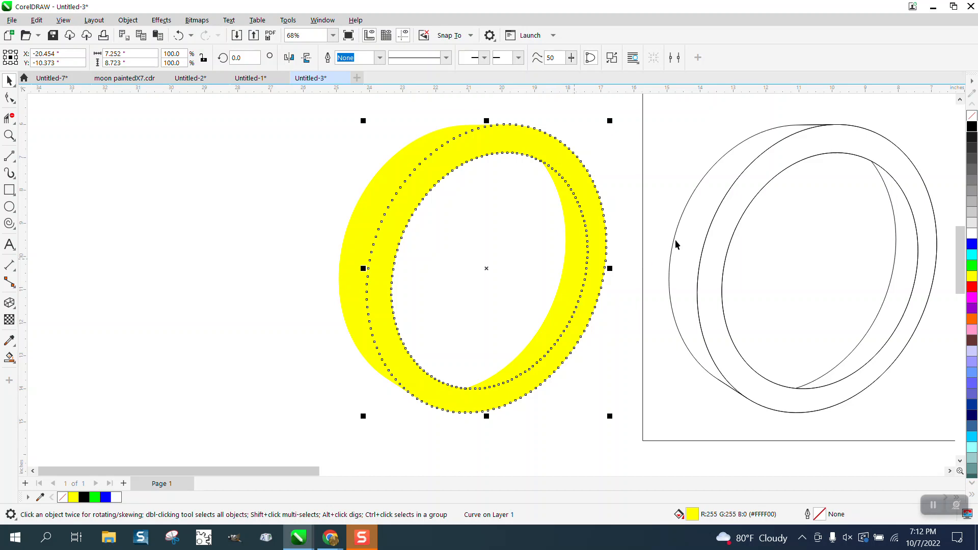
# Darken the front face's yellow fill to RGB 207, 207, 0 by mixing in black, and deselect it
pyautogui.keyDown('ctrl'); pyautogui.click(972, 127); pyautogui.keyUp('ctrl')
pyautogui.keyDown('ctrl'); pyautogui.click(972, 127); pyautogui.keyUp('ctrl')
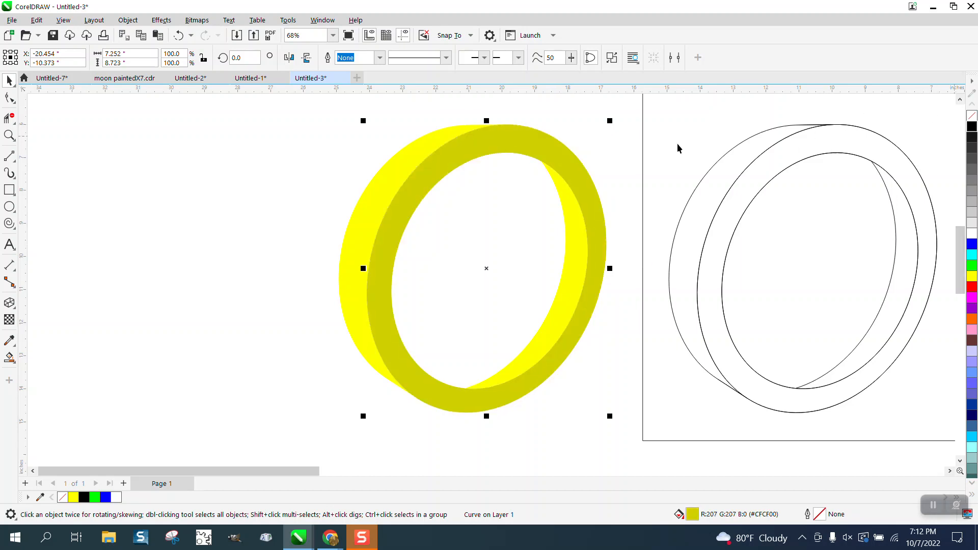
pyautogui.click(250, 133)
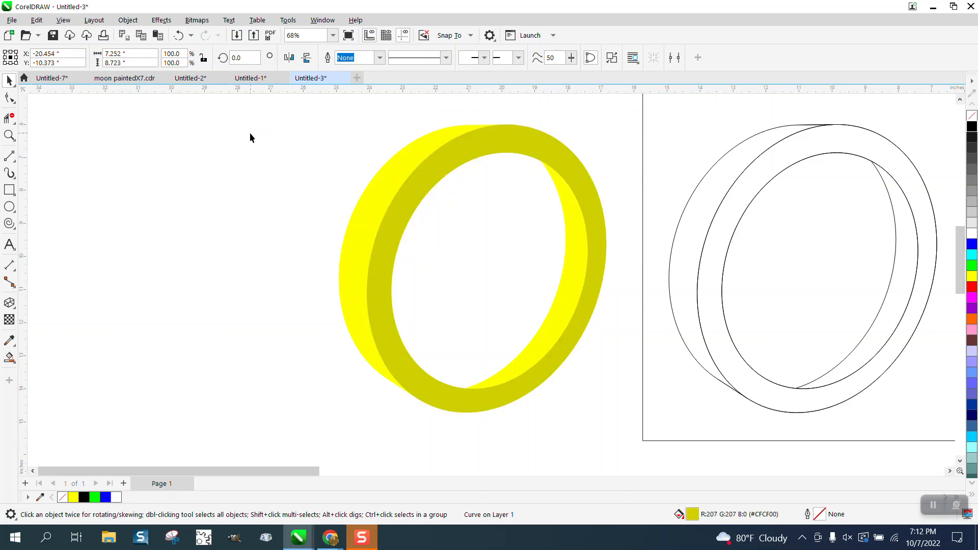
# Darken the ring's inner side to RGB 150, 150, 0 by mixing black into its yellow fill
pyautogui.click(579, 234)
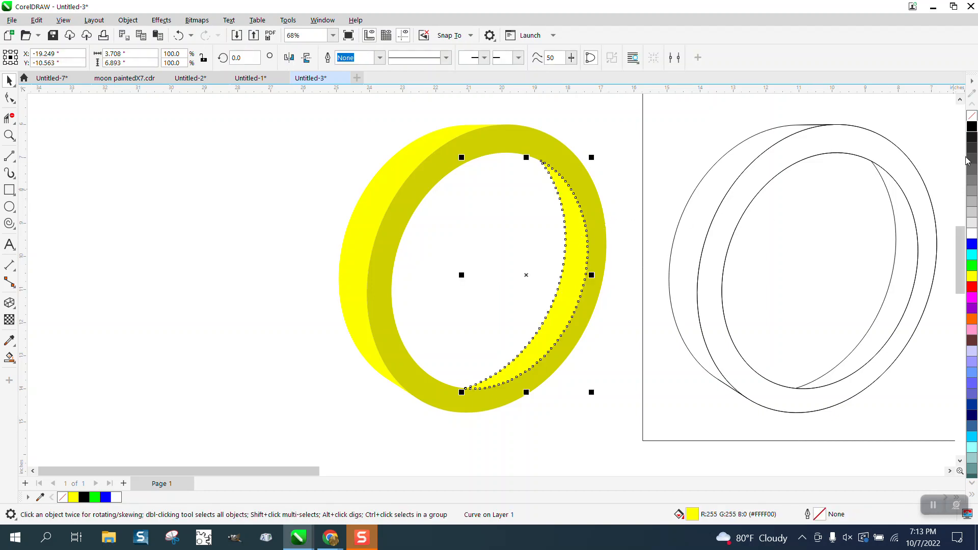
pyautogui.keyDown('ctrl'); pyautogui.click(972, 128); pyautogui.keyUp('ctrl')
pyautogui.keyDown('ctrl'); pyautogui.click(971, 128); pyautogui.keyUp('ctrl')
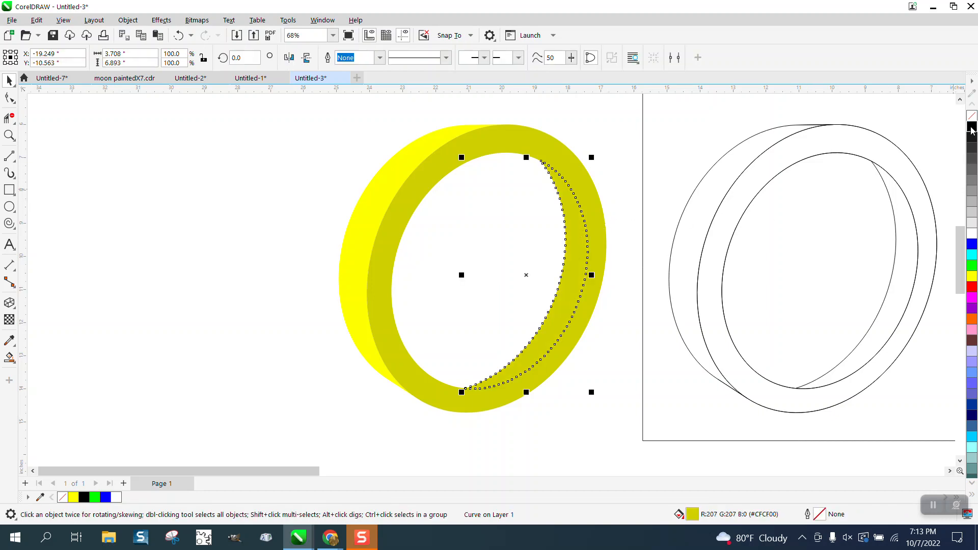
pyautogui.keyDown('ctrl'); pyautogui.click(971, 128); pyautogui.keyUp('ctrl')
pyautogui.keyDown('ctrl'); pyautogui.click(972, 129); pyautogui.keyUp('ctrl')
pyautogui.keyDown('ctrl'); pyautogui.click(972, 128); pyautogui.keyUp('ctrl')
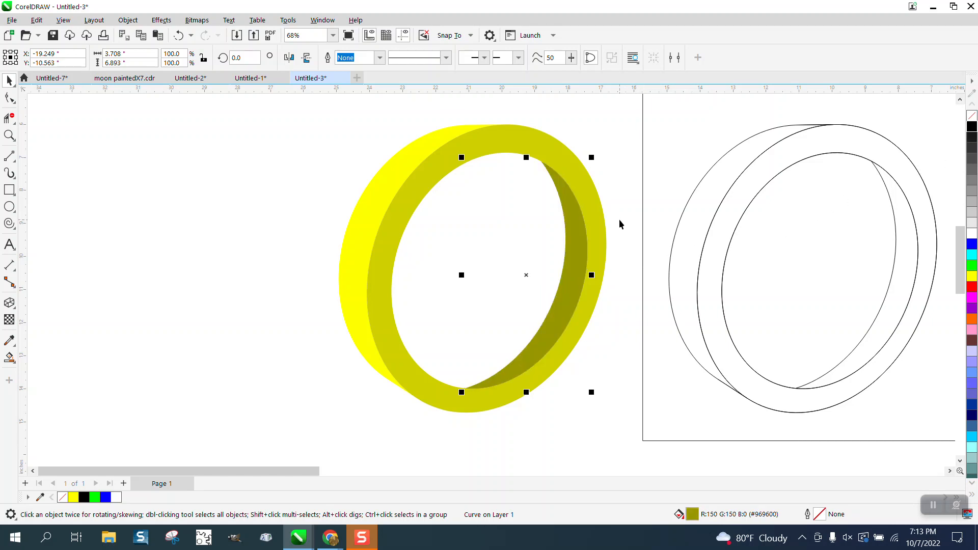
# Move all three pieces of the yellow ring about 16 inches left into the empty drawing area
pyautogui.scroll(-4, 619, 223)
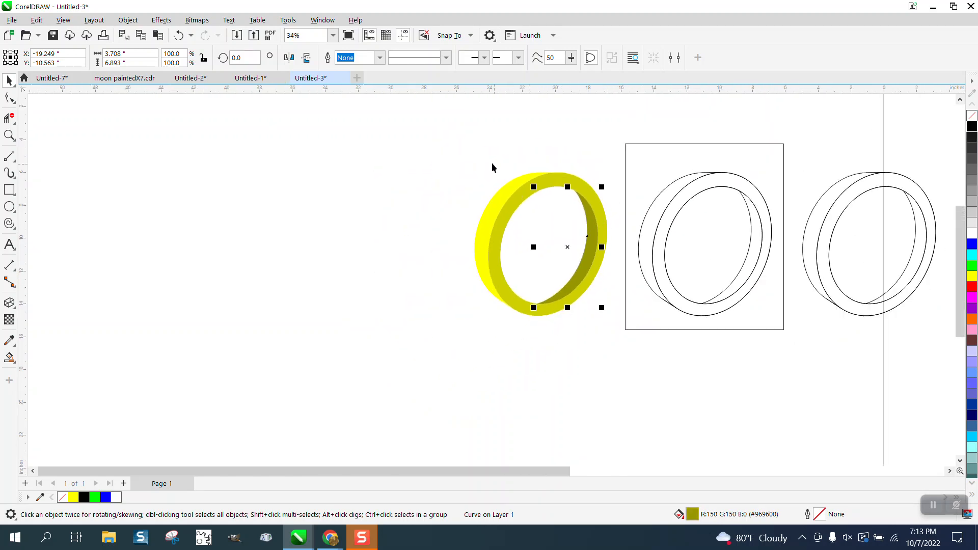
pyautogui.moveTo(465, 147); pyautogui.dragTo(616, 304)
pyautogui.moveTo(632, 342); pyautogui.dragTo(632, 343)
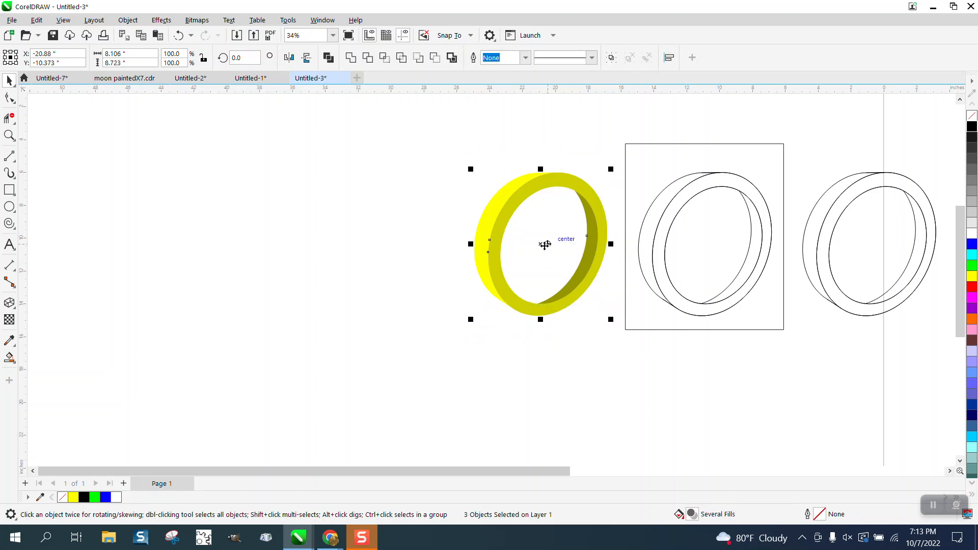
pyautogui.moveTo(546, 240); pyautogui.dragTo(279, 254)
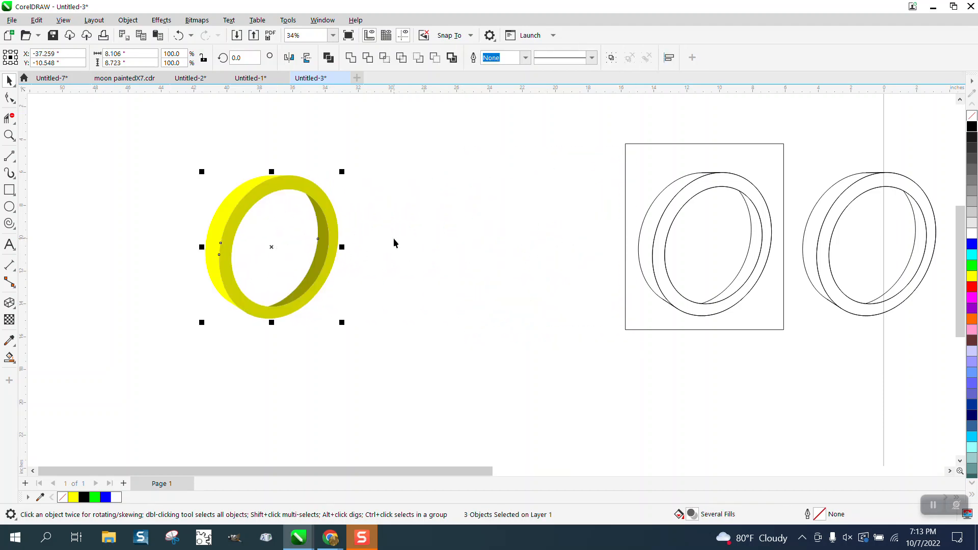
# Group the three pieces of the yellow ring
pyautogui.click(10, 135)
pyautogui.moveTo(183, 155); pyautogui.dragTo(512, 351)
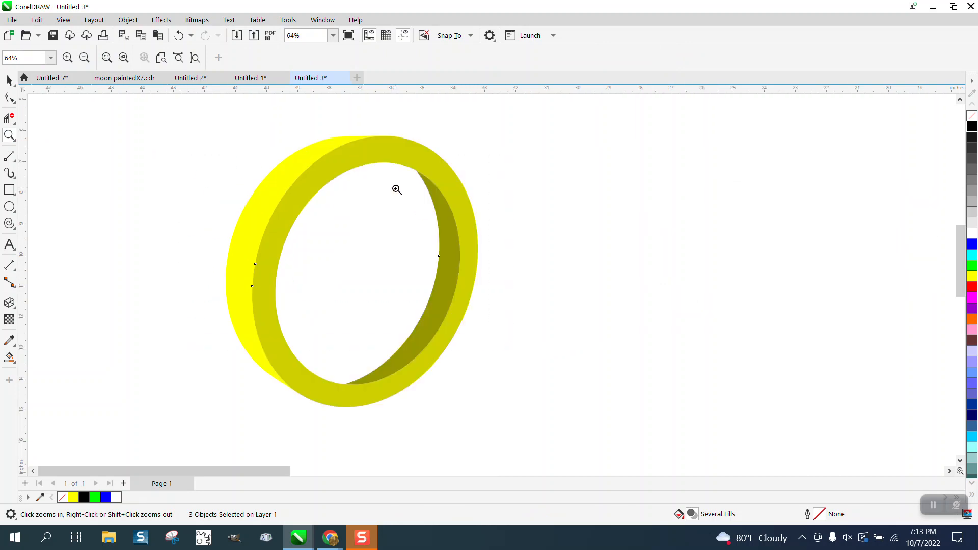
pyautogui.click(7, 82)
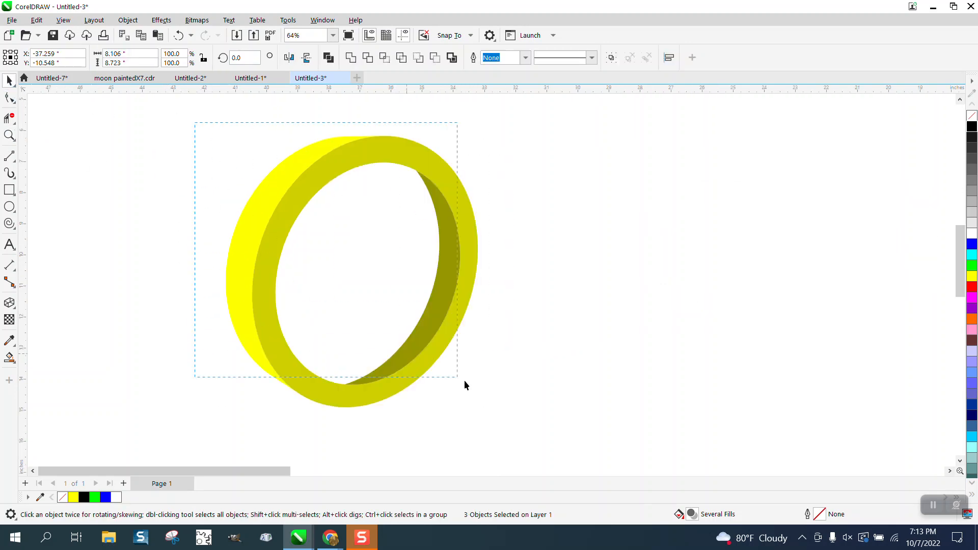
pyautogui.hotkey('ctrl', 'g')
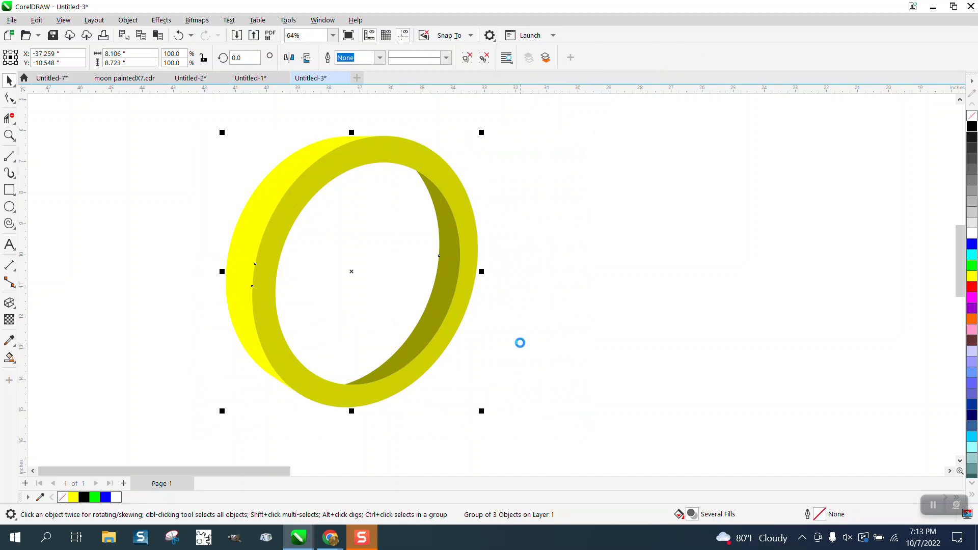
# Duplicate the yellow ring group, place the copy at the original's lower left and mirror it horizontally
pyautogui.moveTo(355, 272); pyautogui.dragTo(460, 323)
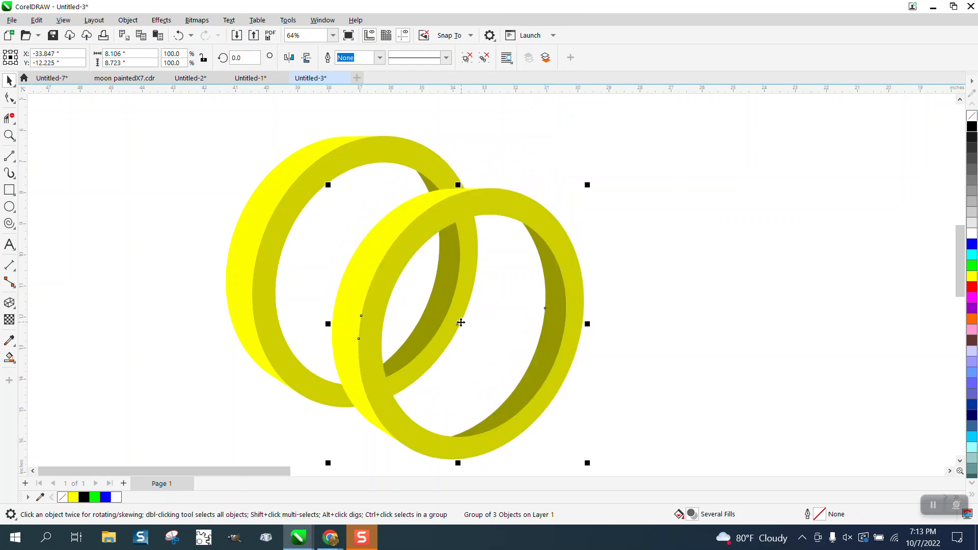
pyautogui.moveTo(572, 289); pyautogui.dragTo(370, 320)
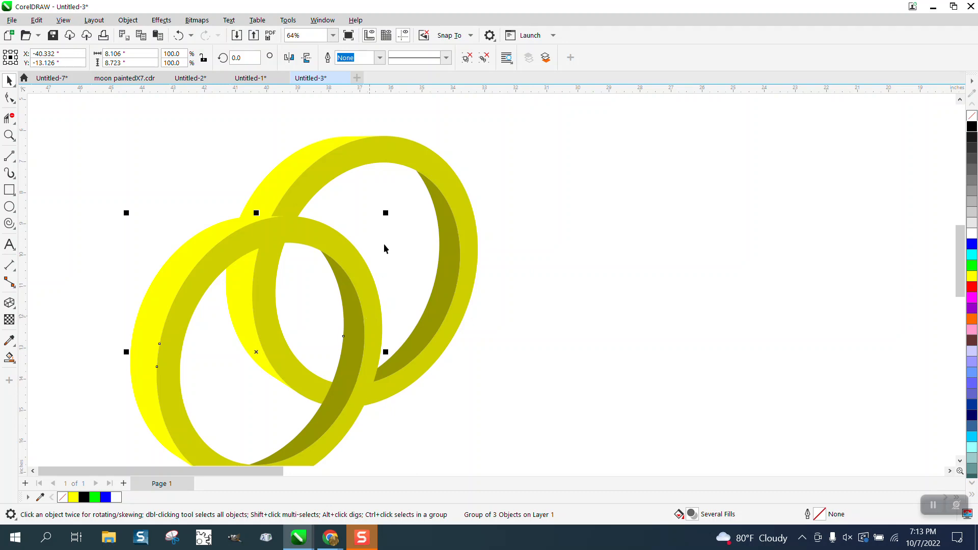
pyautogui.click(289, 58)
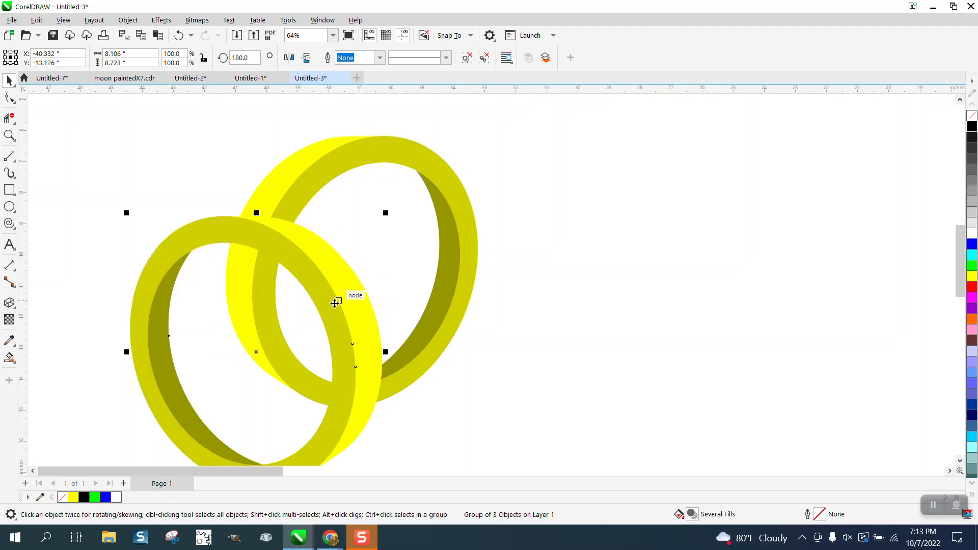
# Move the mirrored ring across the lower-right part of the first ring so they overlap, and deselect it
pyautogui.moveTo(334, 304); pyautogui.dragTo(524, 309)
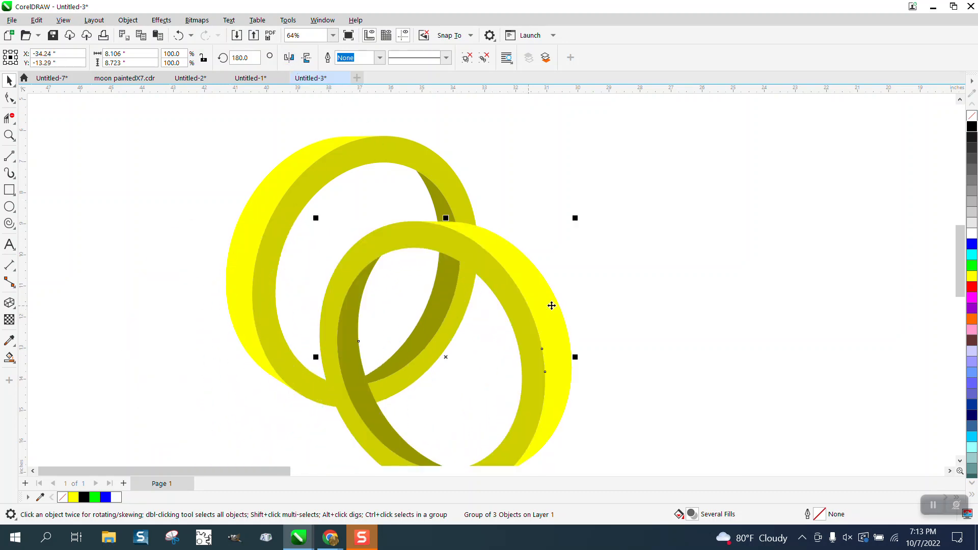
pyautogui.scroll(-2, 558, 282)
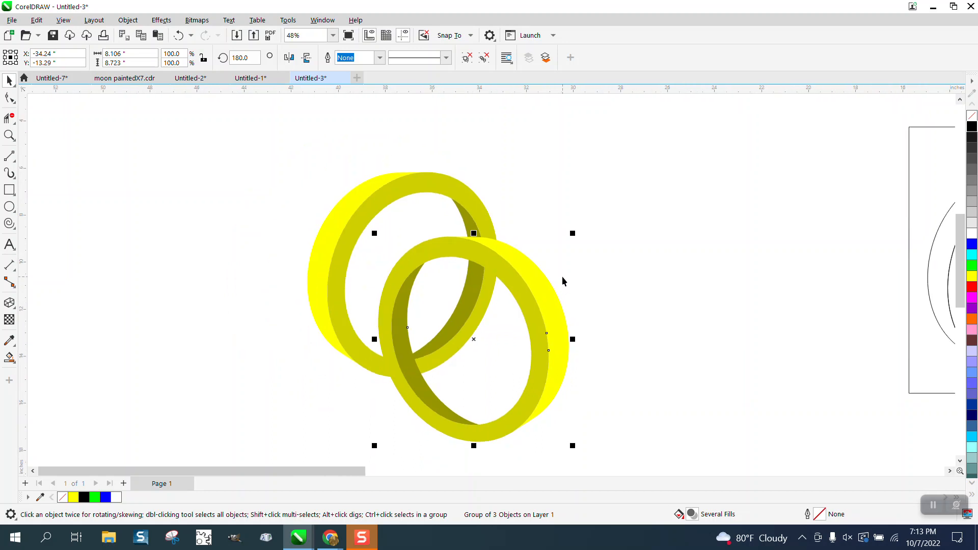
pyautogui.click(552, 246)
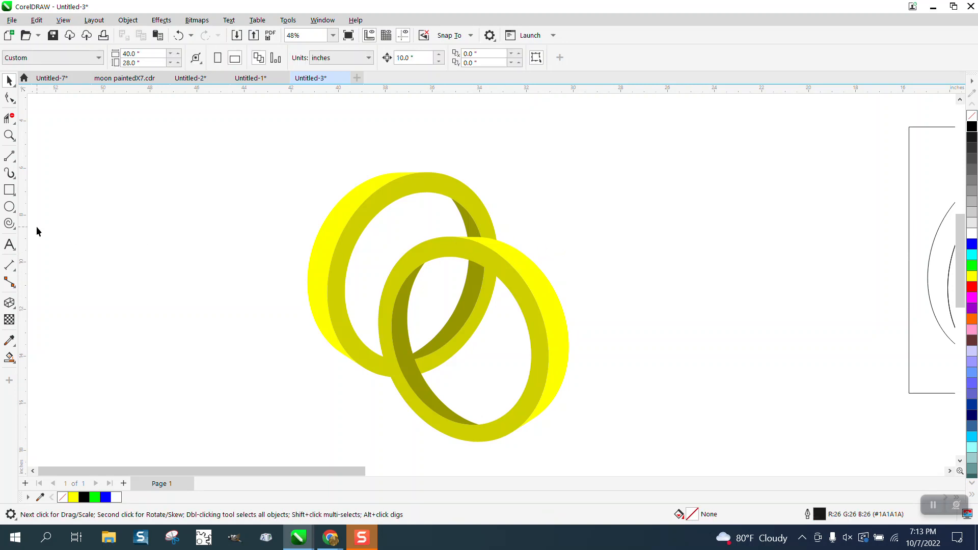
# Draw a rectangle about 3.4 by 2.3 inches over the upper crossing of the two yellow rings
pyautogui.click(9, 190)
pyautogui.moveTo(442, 223); pyautogui.dragTo(523, 278)
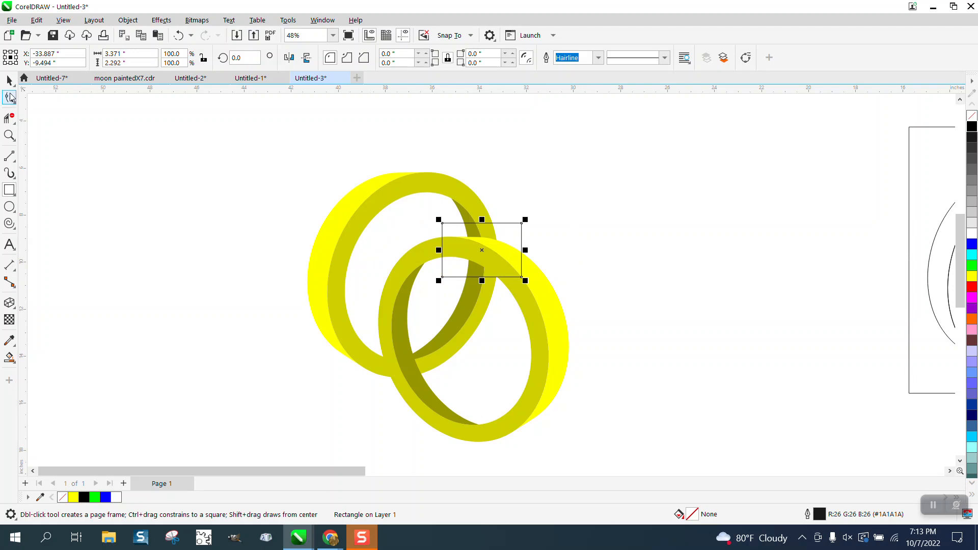
pyautogui.click(9, 79)
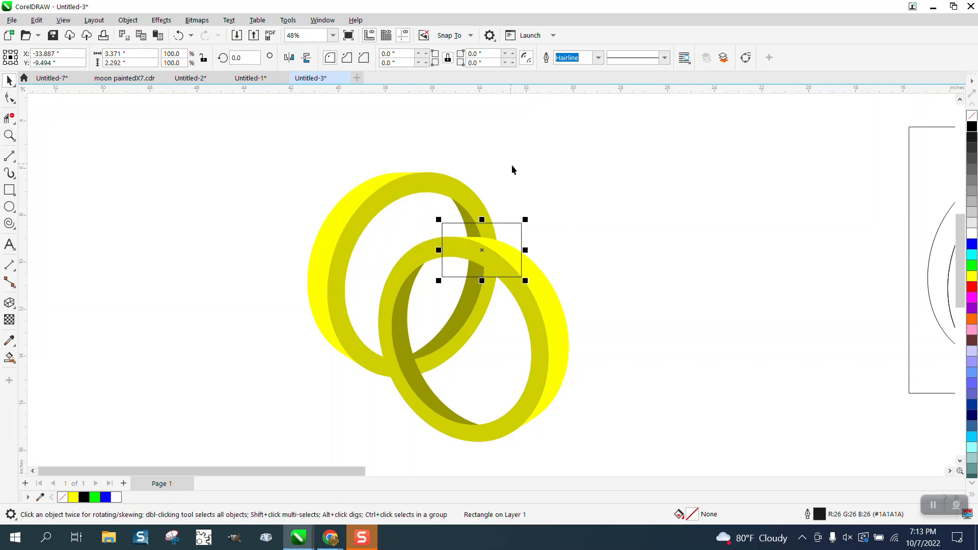
# Intersect the rectangle with the mirrored ring, nudge the resulting piece 10 inches right and reselect the rectangle
pyautogui.keyDown('shift'); pyautogui.click(545, 310); pyautogui.keyUp('shift')
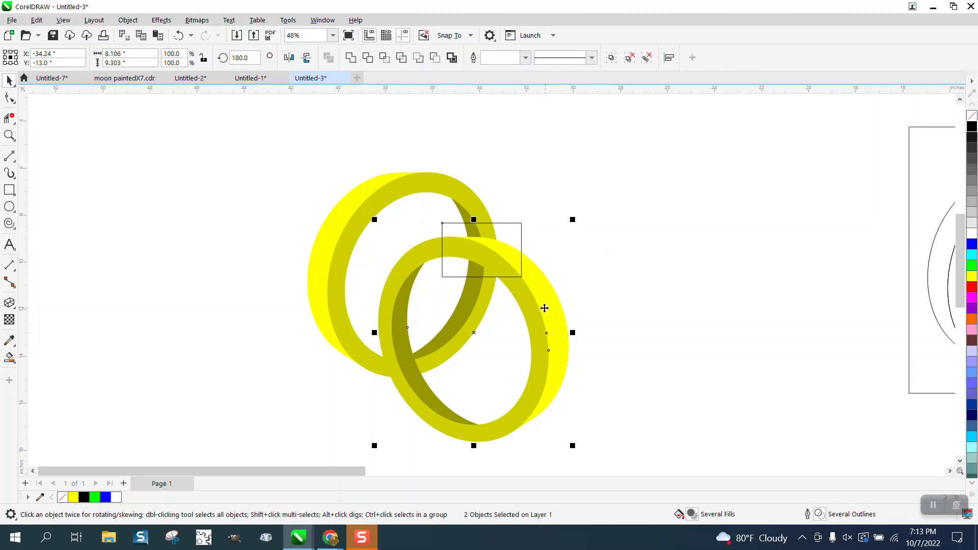
pyautogui.click(385, 60)
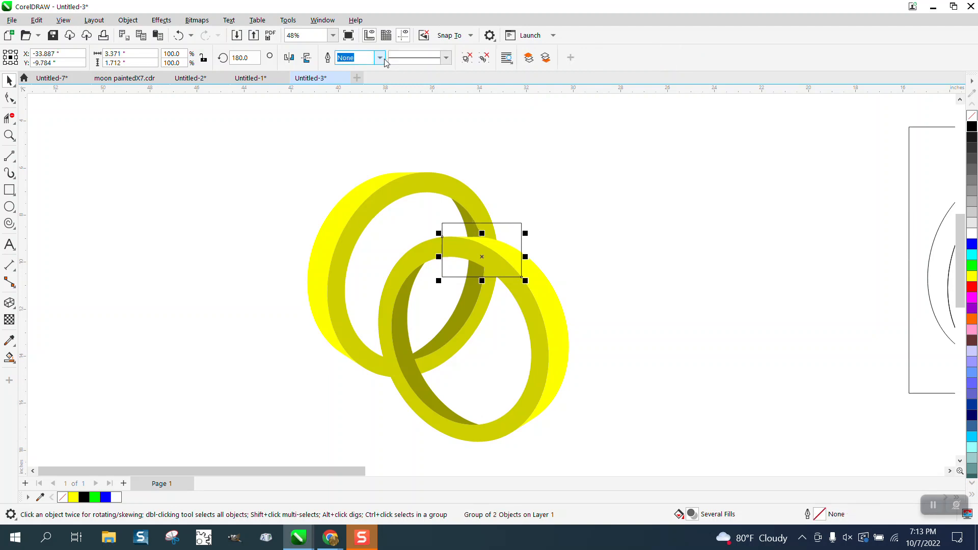
pyautogui.press('Right')
pyautogui.moveTo(517, 219); pyautogui.dragTo(522, 219)
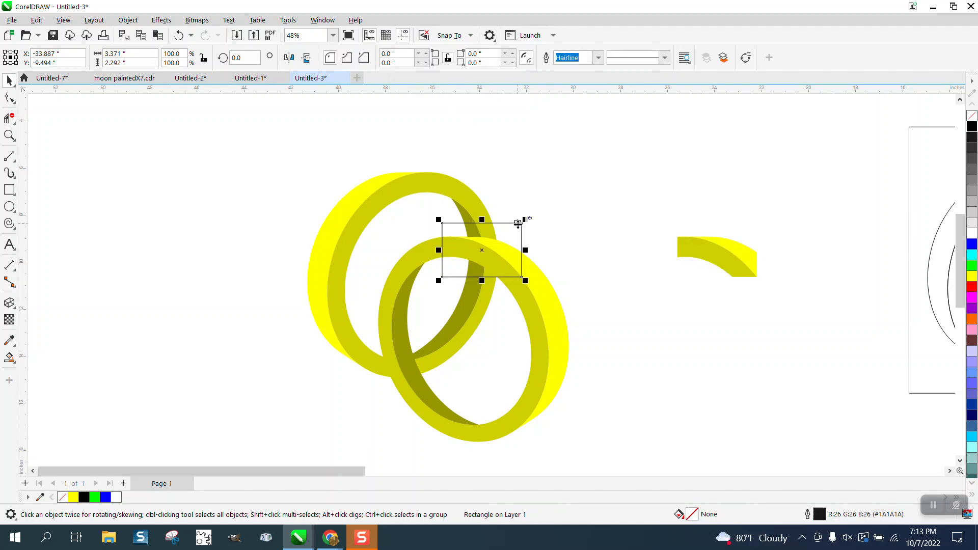
# Delete the cutting rectangle and send the mirrored ring to the back, behind the first ring
pyautogui.click(527, 243)
pyautogui.click(524, 272)
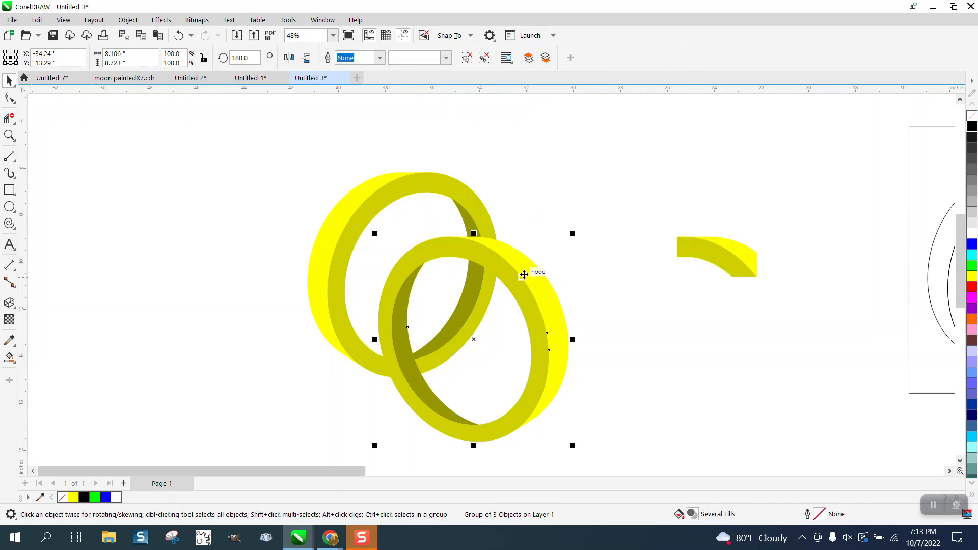
pyautogui.click(128, 20)
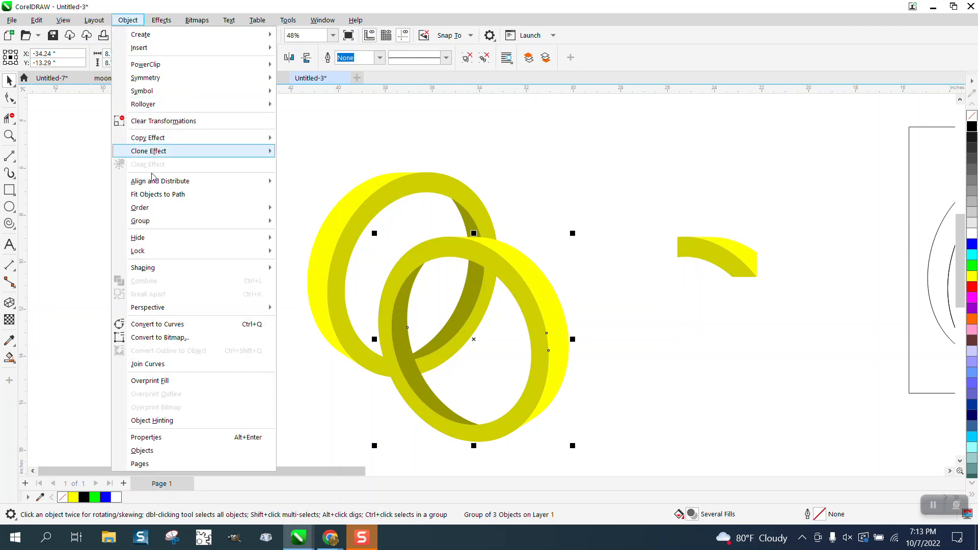
pyautogui.moveTo(152, 212)
pyautogui.click(295, 228)
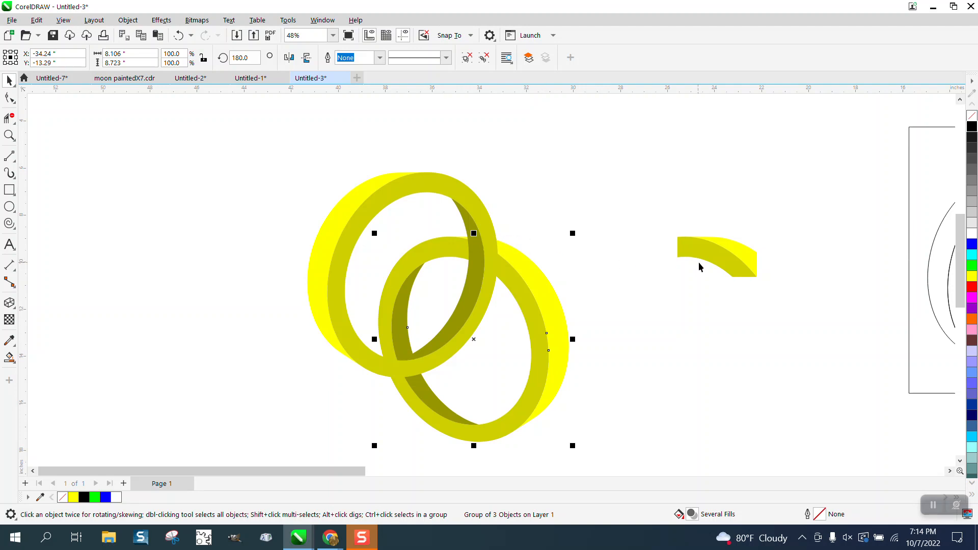
# Nudge the cut ring piece 10 inches left, back onto the upper crossing of the rings, and deselect it
pyautogui.click(712, 259)
pyautogui.press('Left')
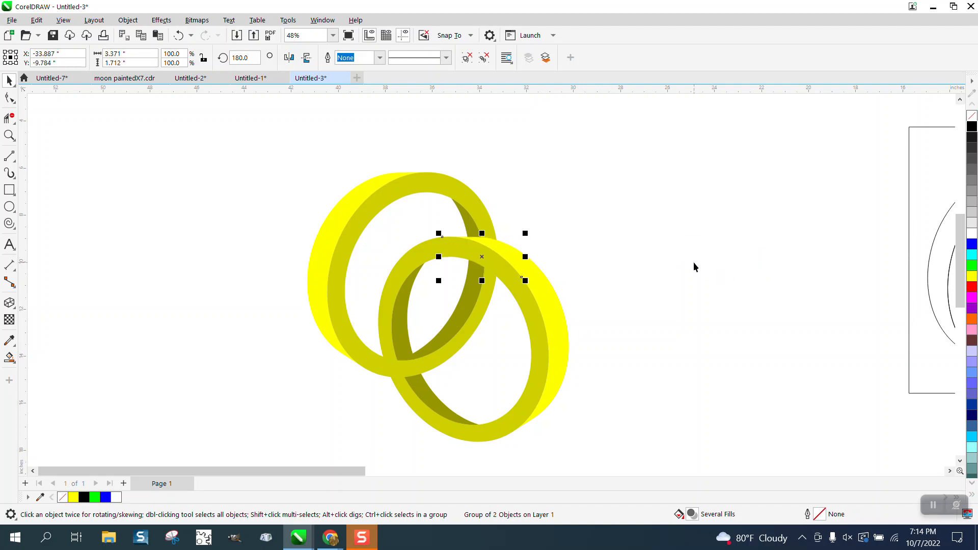
pyautogui.click(692, 261)
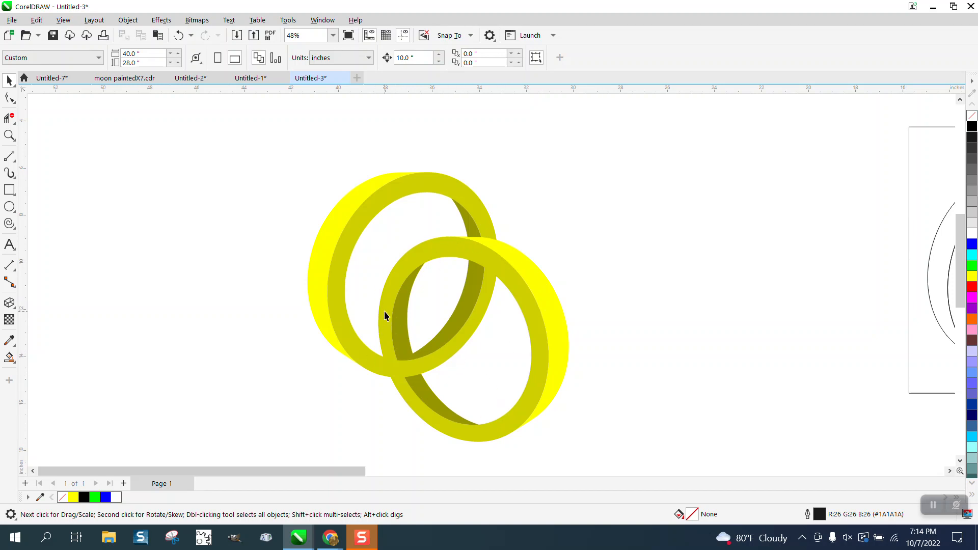
# Give the first, upper-left ring group a black hairline outline and deselect it
pyautogui.scroll(-4, 234, 175)
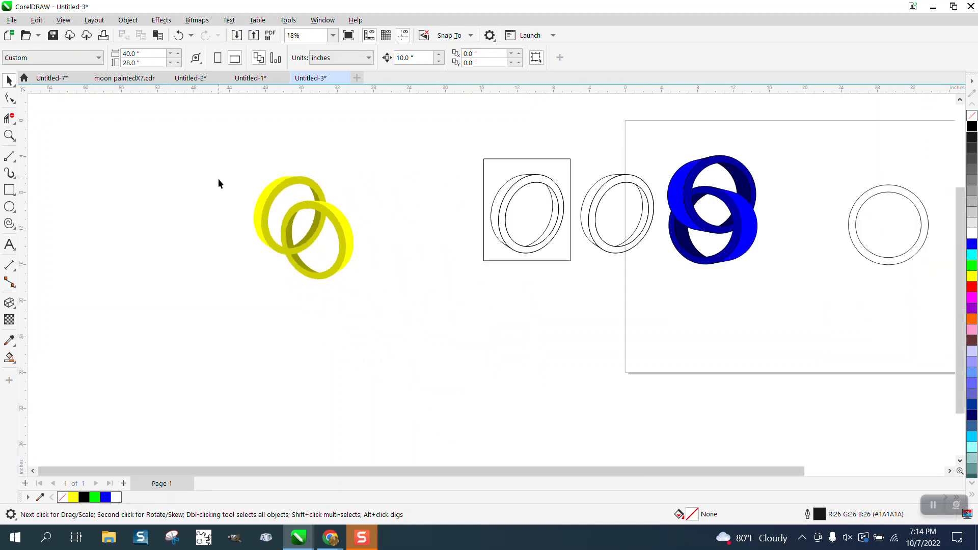
pyautogui.moveTo(404, 291); pyautogui.dragTo(402, 288)
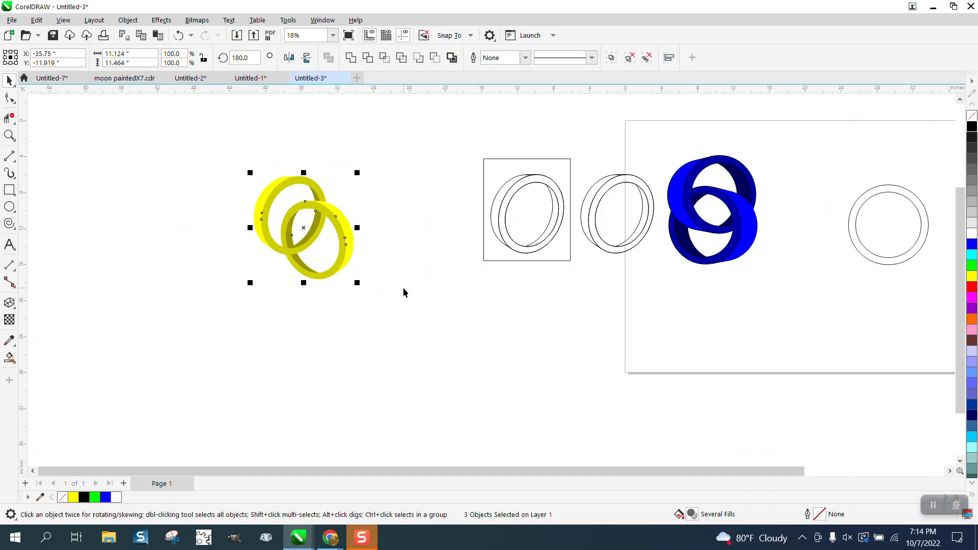
pyautogui.click(9, 135)
pyautogui.moveTo(217, 156); pyautogui.dragTo(478, 340)
pyautogui.moveTo(318, 142); pyautogui.dragTo(579, 373)
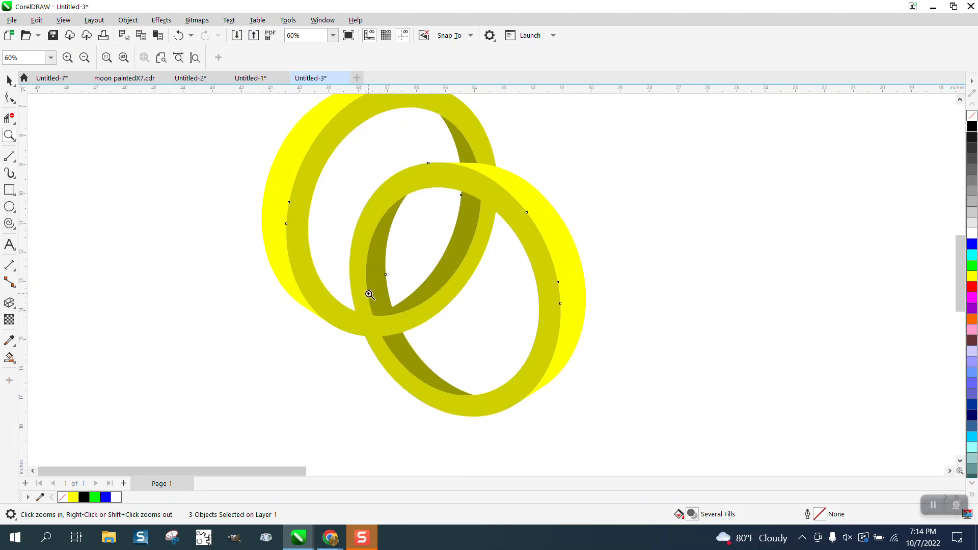
pyautogui.click(10, 80)
pyautogui.click(336, 270)
pyautogui.click(313, 276)
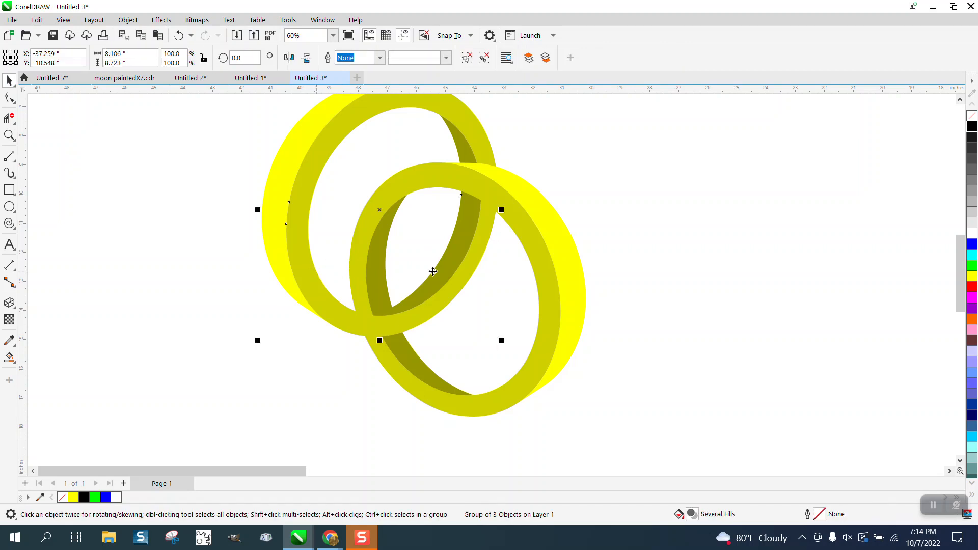
pyautogui.rightClick(973, 127)
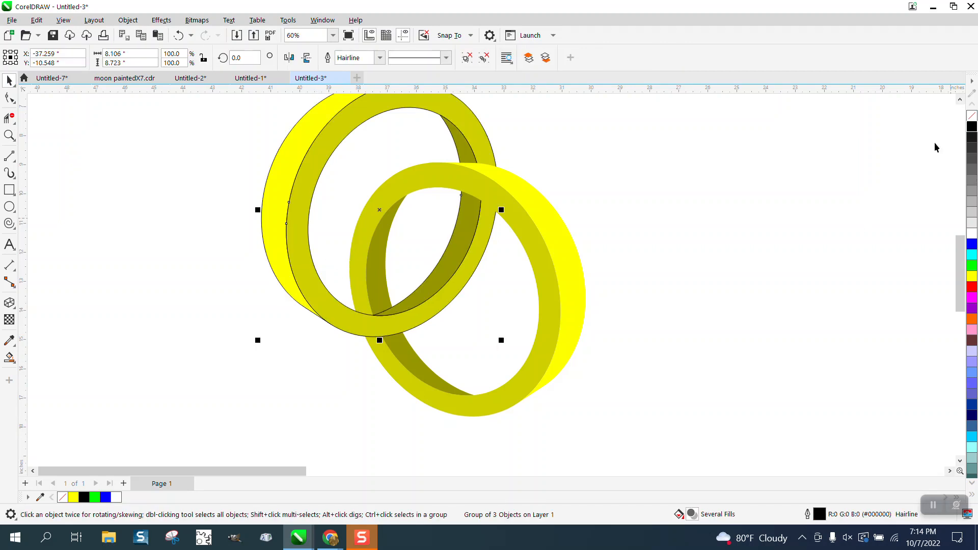
pyautogui.click(608, 291)
# Give the mirrored, lower-right ring group a black hairline outline and deselect it
pyautogui.click(425, 393)
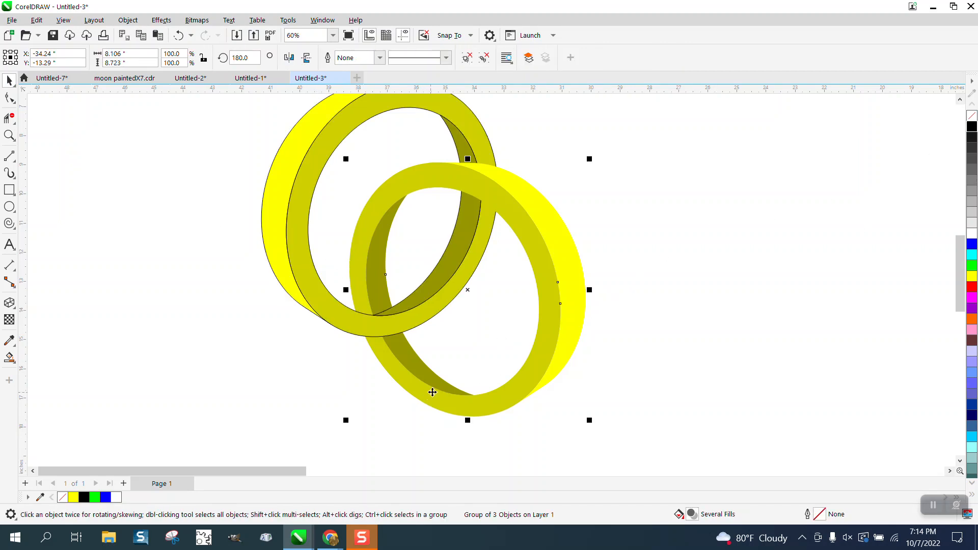
pyautogui.rightClick(970, 131)
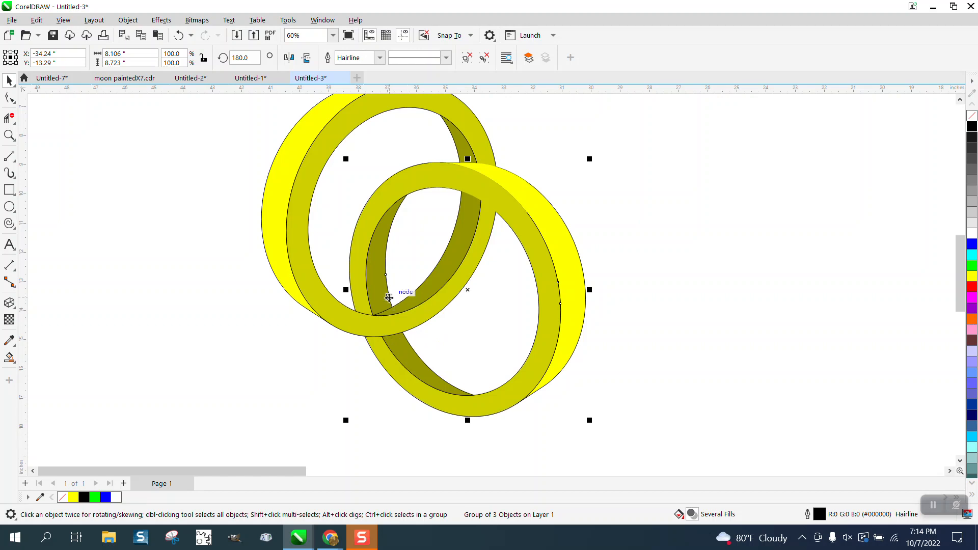
pyautogui.scroll(-1, 395, 293)
pyautogui.scroll(-1, 379, 291)
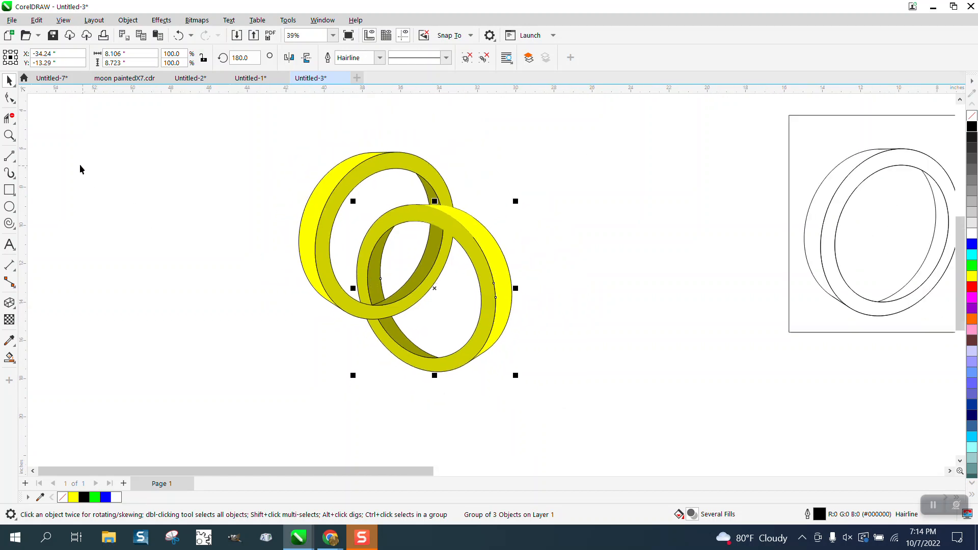
pyautogui.click(49, 149)
pyautogui.click(9, 135)
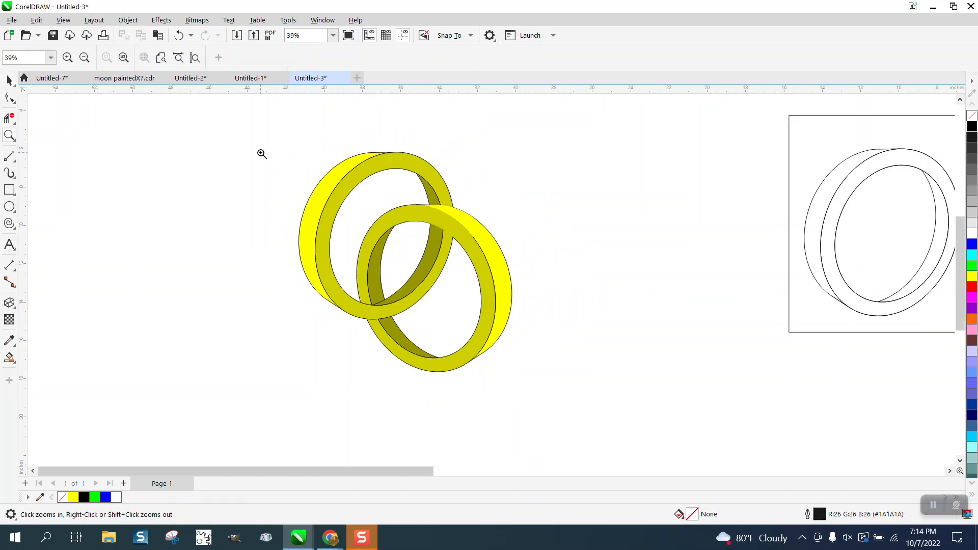
pyautogui.moveTo(302, 141); pyautogui.dragTo(558, 380)
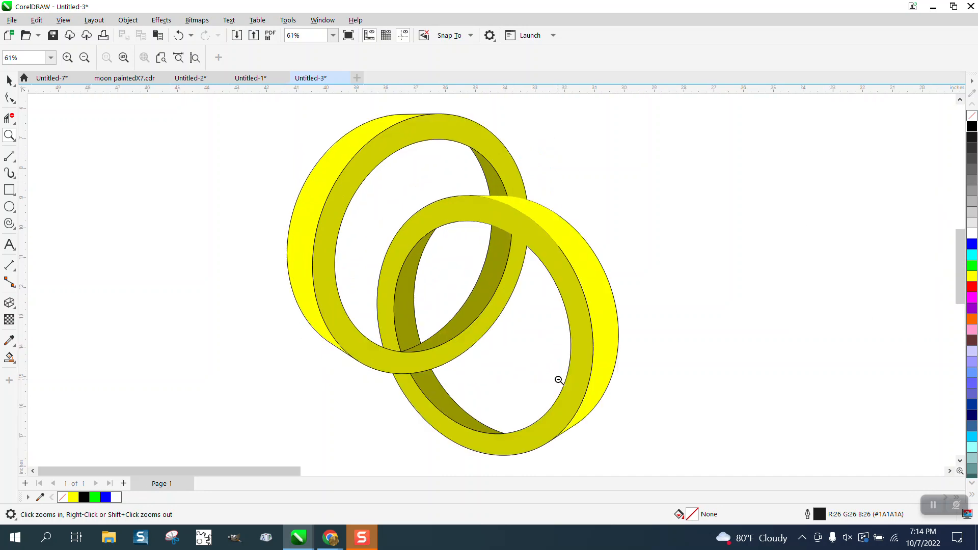